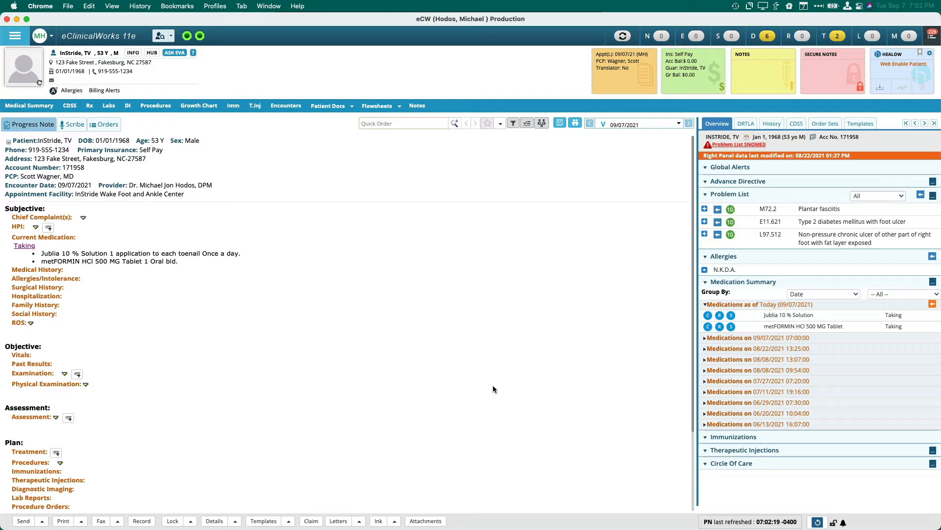
# Examine the X-ray Report procedure's organ entries and its Laterality options in the progress note
pyautogui.scroll(-2, 493, 385)
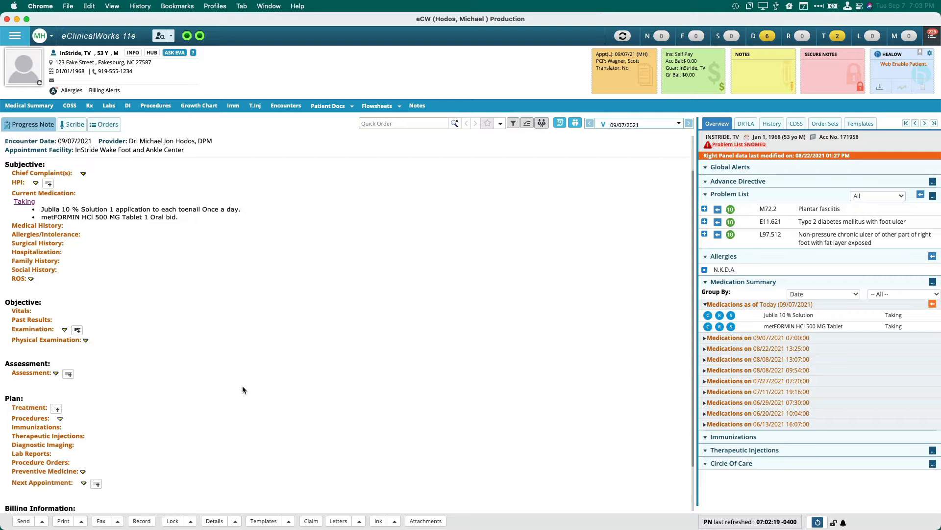
pyautogui.click(42, 417)
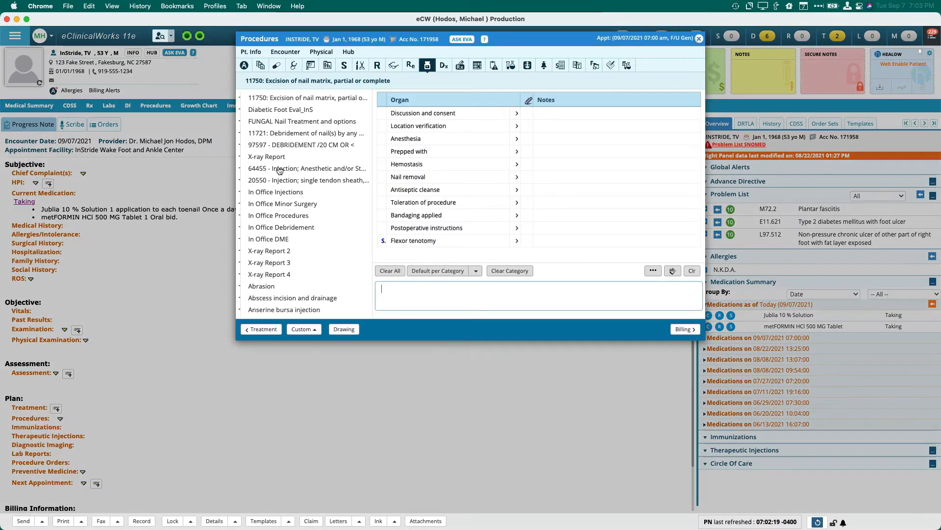
pyautogui.click(275, 157)
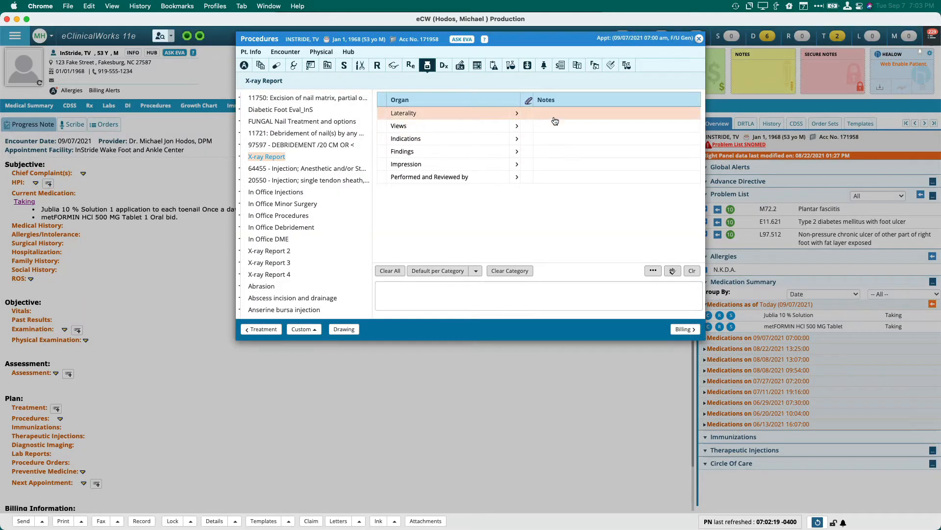
pyautogui.click(557, 117)
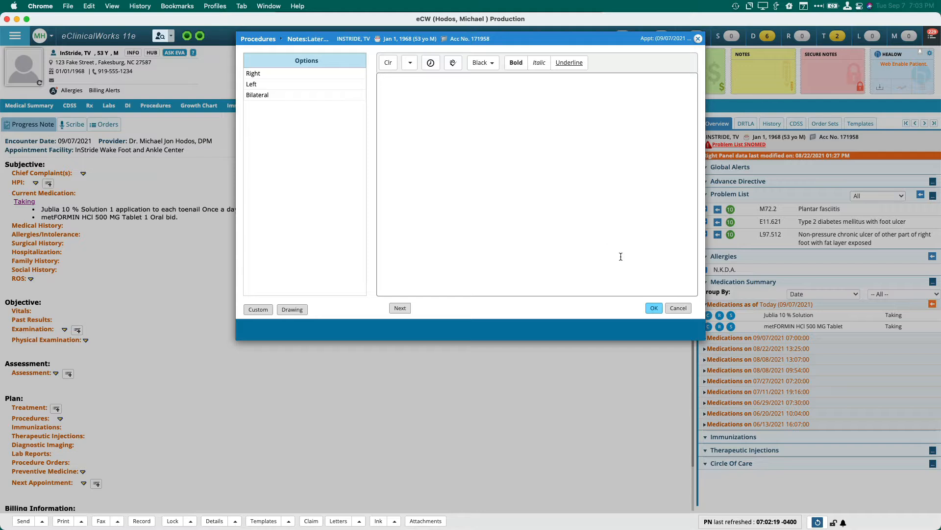
pyautogui.click(697, 39)
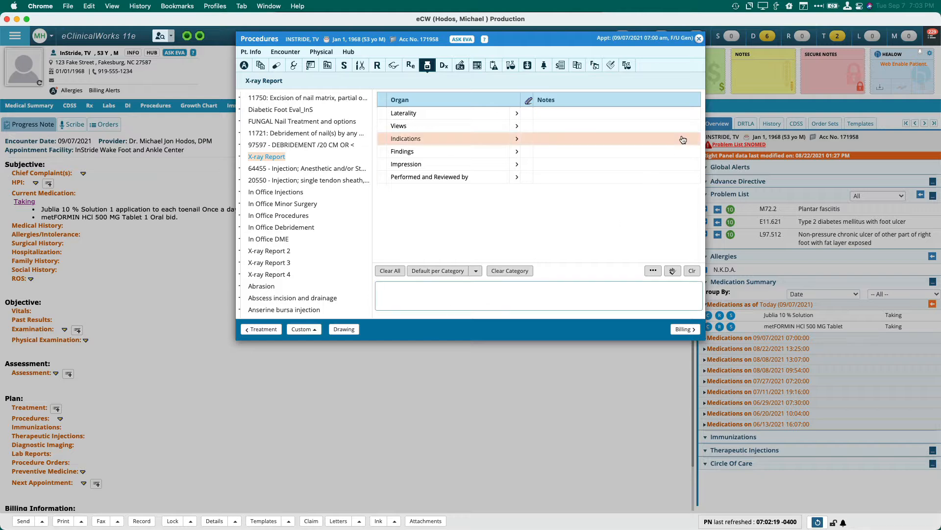
pyautogui.click(699, 40)
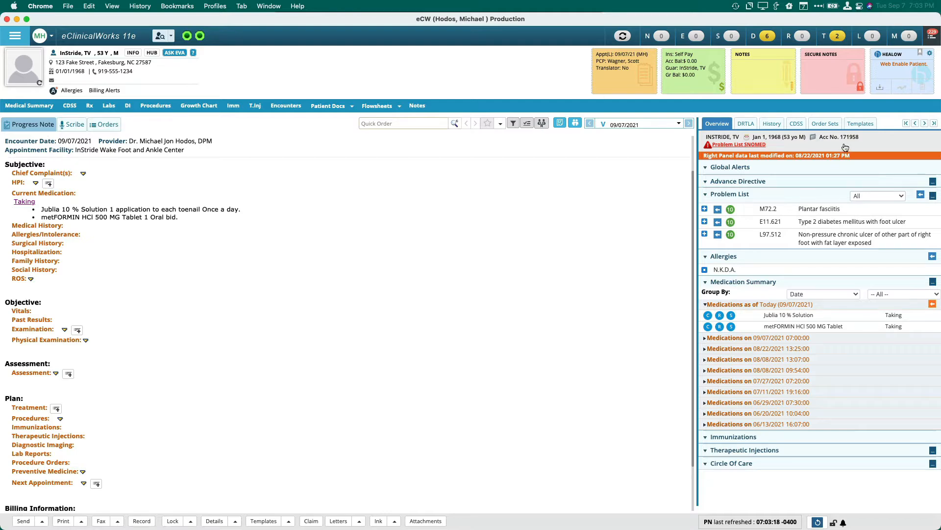
# Preview and apply the *MH_PostOp - Left 2 view xray template to the progress note, and review its X-ray Report procedure
pyautogui.click(856, 130)
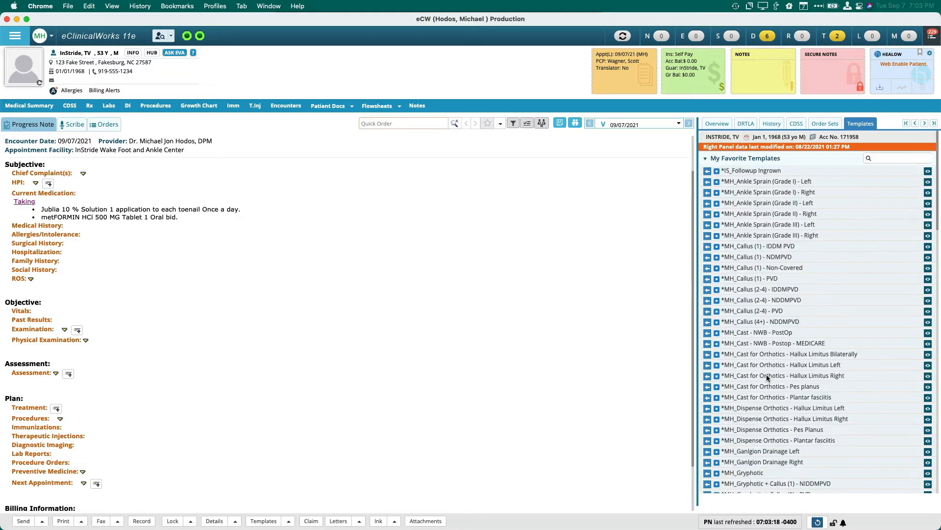
pyautogui.scroll(-15, 767, 377)
pyautogui.scroll(5, 767, 377)
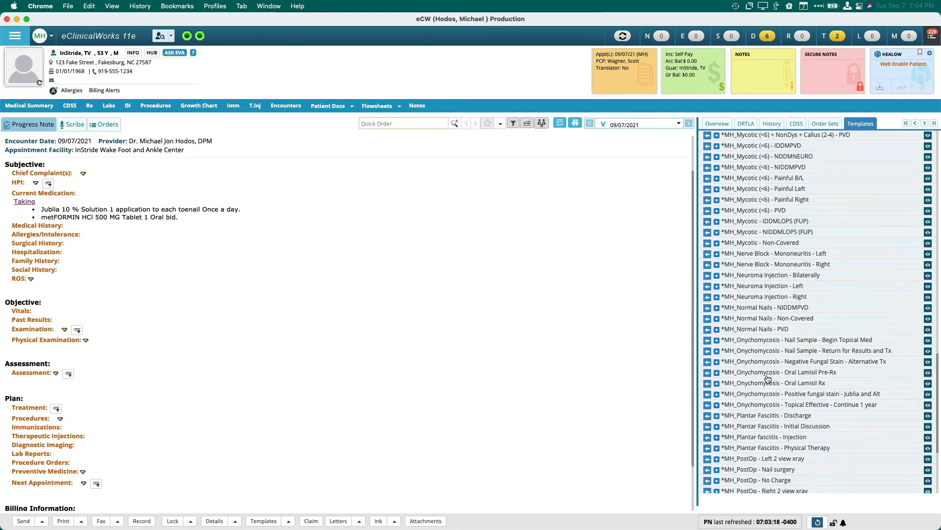
pyautogui.scroll(-3, 767, 378)
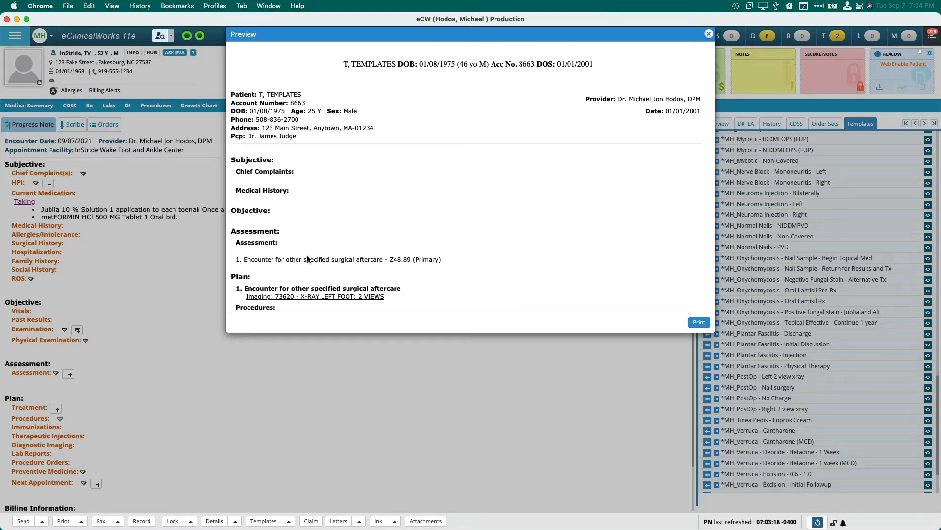
pyautogui.scroll(-3, 308, 259)
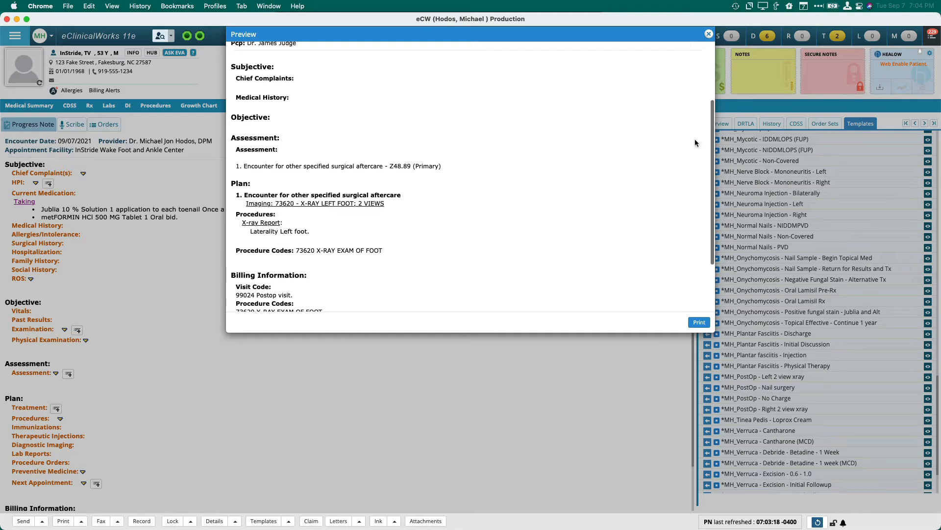
pyautogui.click(709, 34)
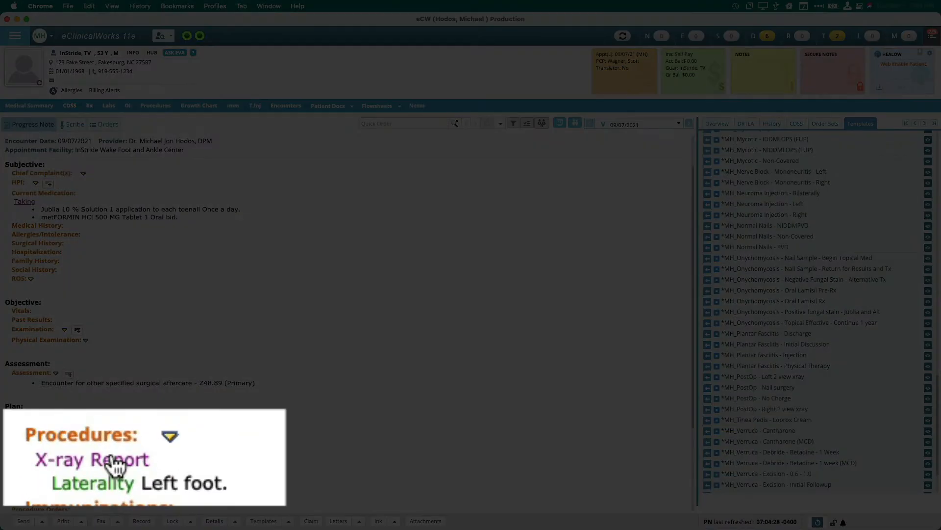
pyautogui.click(41, 463)
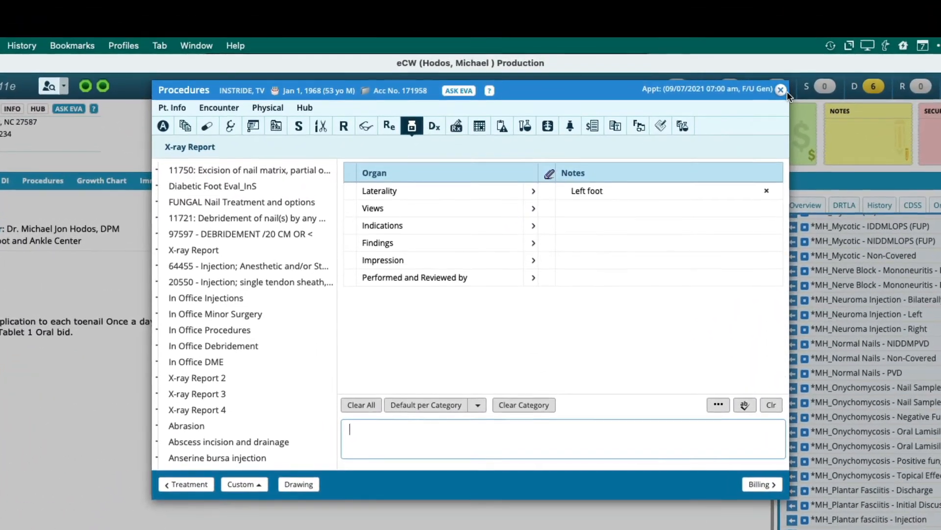
pyautogui.click(782, 91)
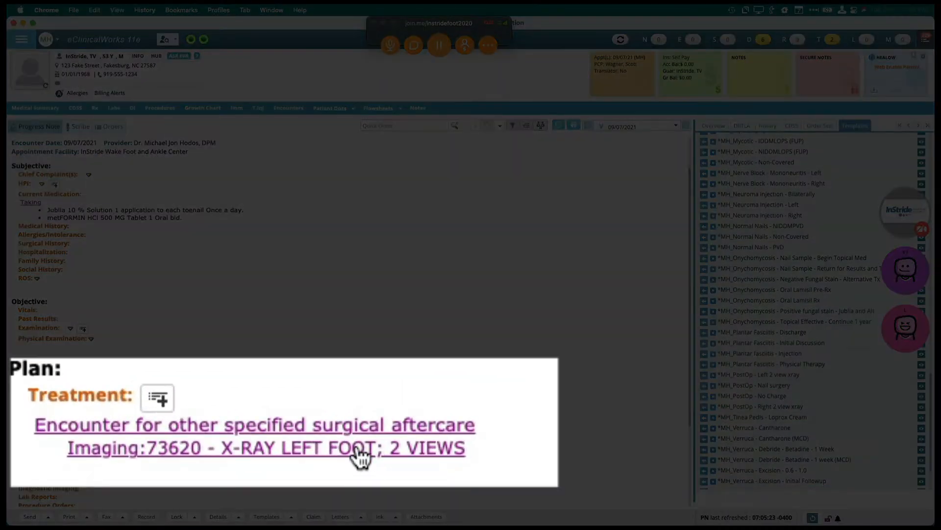
# Add the note "XReport" to the 73620 left foot X-ray imaging order and save the order
pyautogui.click(352, 445)
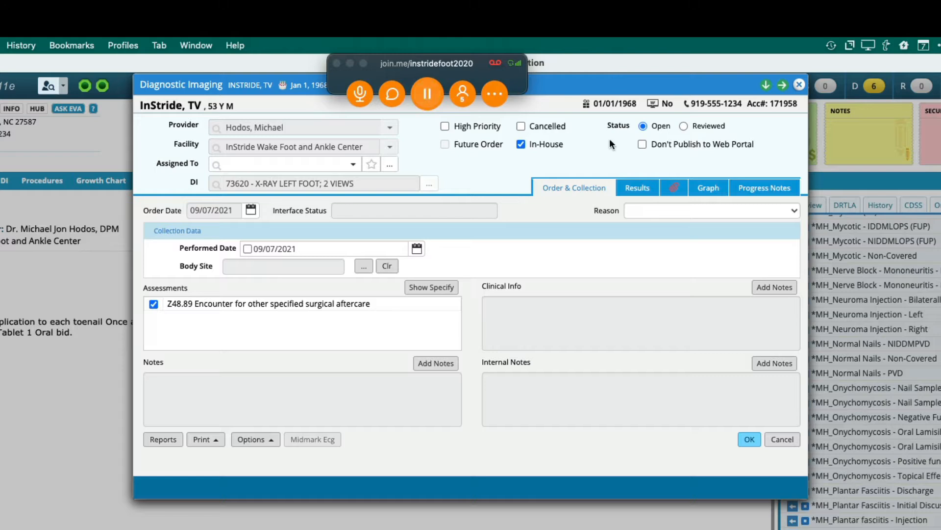
pyautogui.click(423, 365)
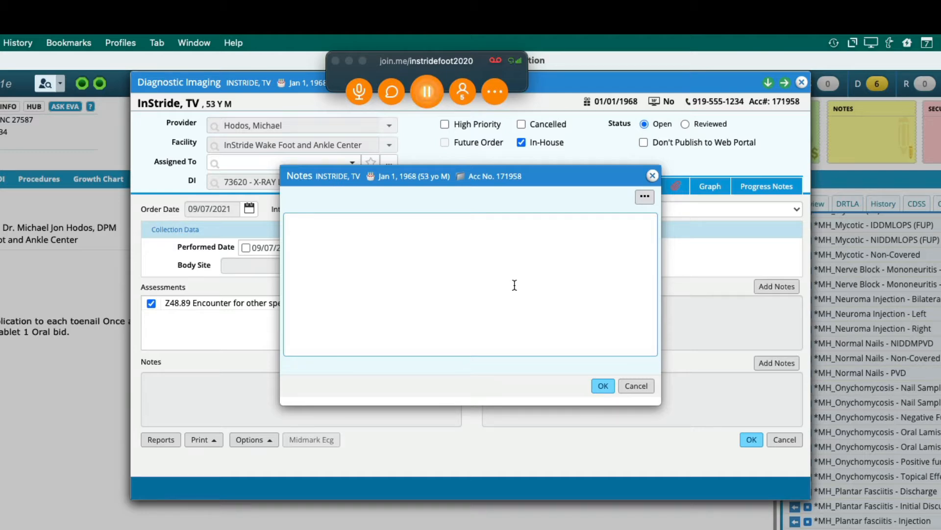
pyautogui.write('XReport j')
pyautogui.press('BackSpace')
pyautogui.press('BackSpace')
pyautogui.click(604, 387)
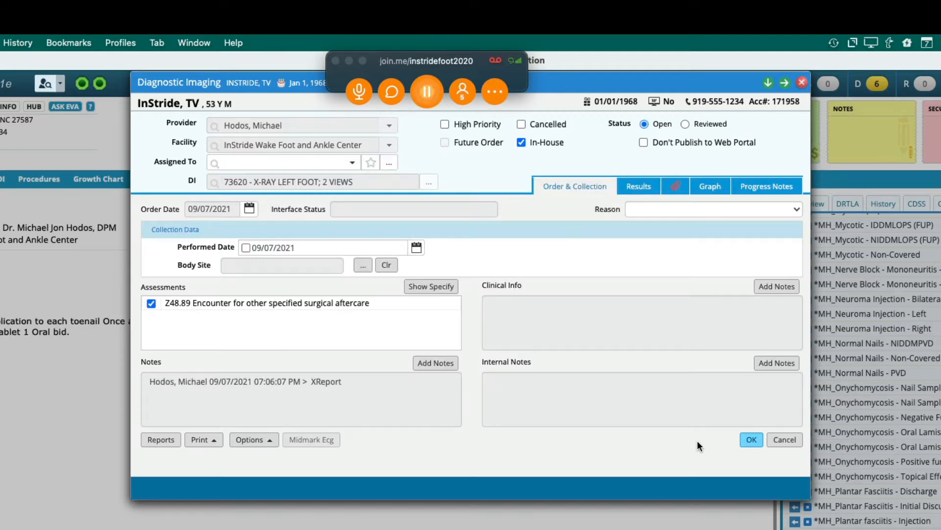
pyautogui.click(751, 440)
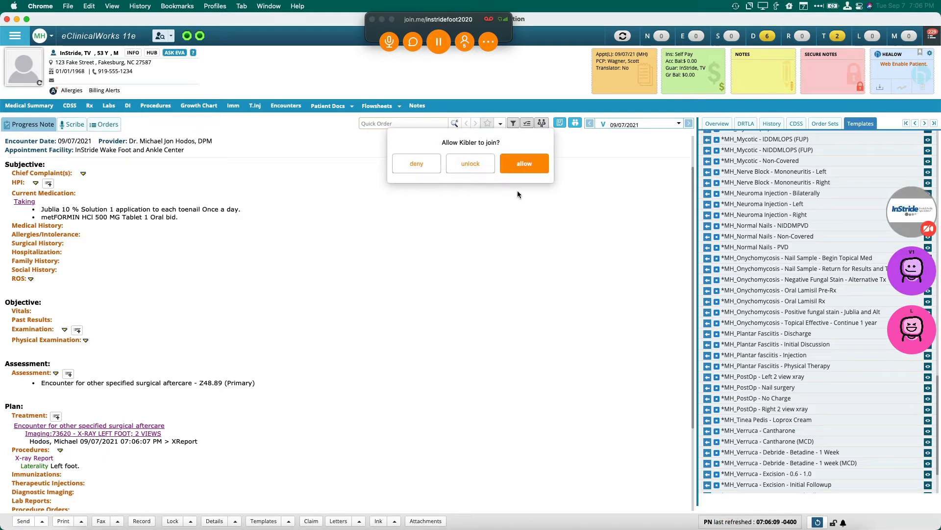
# Admit the waiting participant to the join.me meeting
pyautogui.click(525, 166)
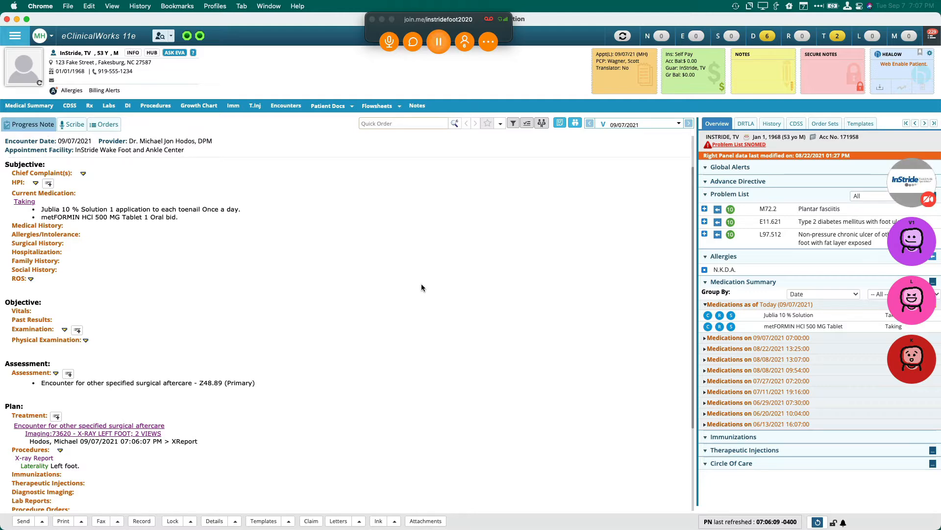
# Add "Diabetes mellitus, without long-term current use of insulin" to the Medical History and narrow the browser window
pyautogui.click(43, 226)
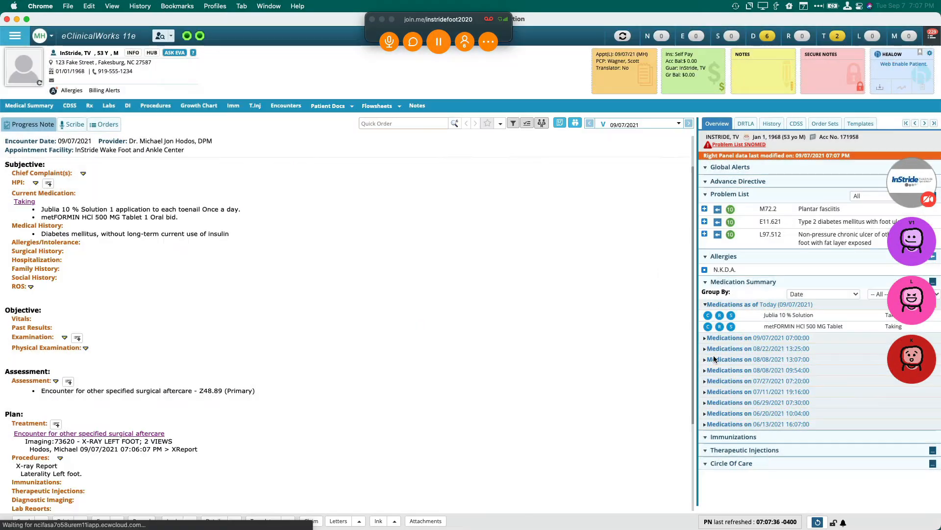
pyautogui.click(703, 41)
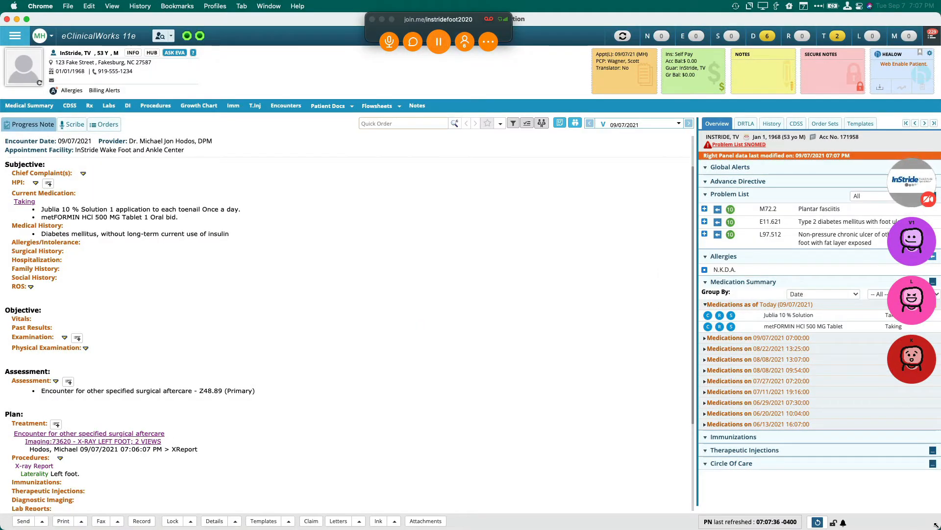
pyautogui.moveTo(940, 529); pyautogui.dragTo(874, 528)
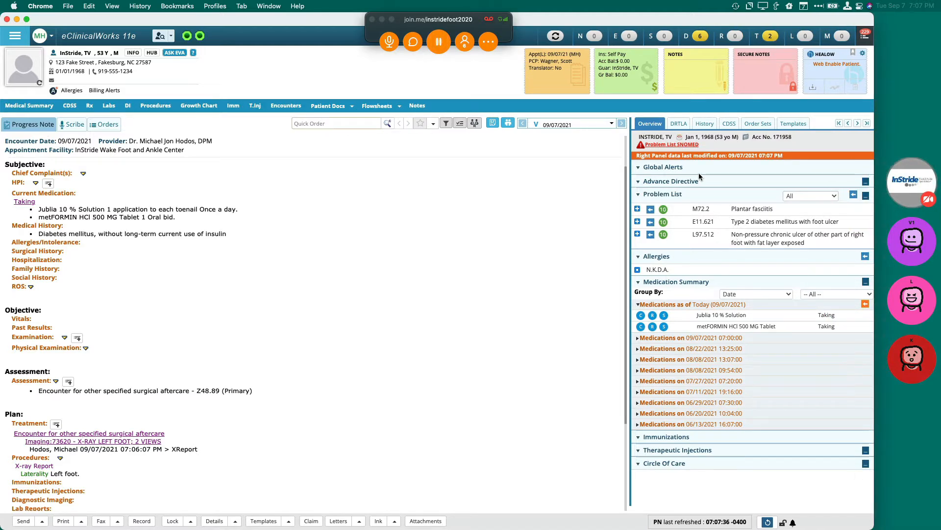
# Review the patient's medical history in the history summary and in the Past Medical History window
pyautogui.click(706, 125)
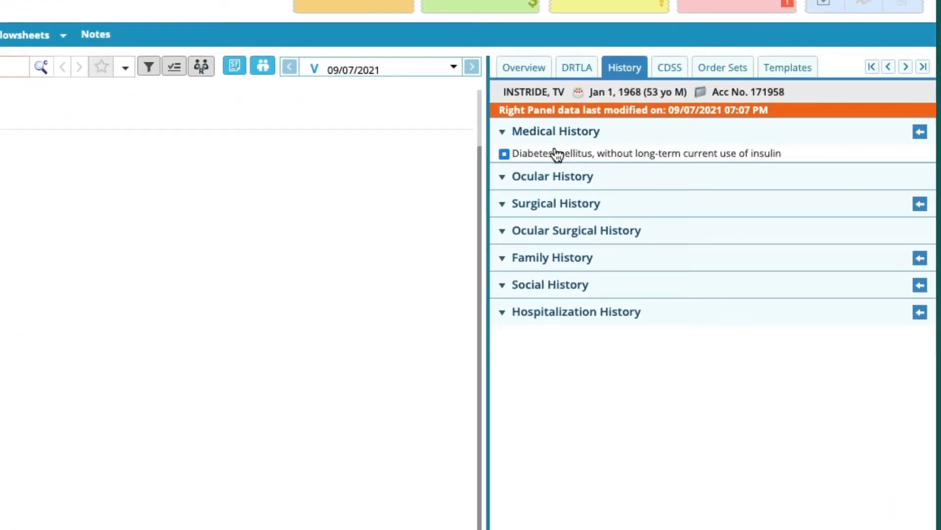
pyautogui.click(919, 136)
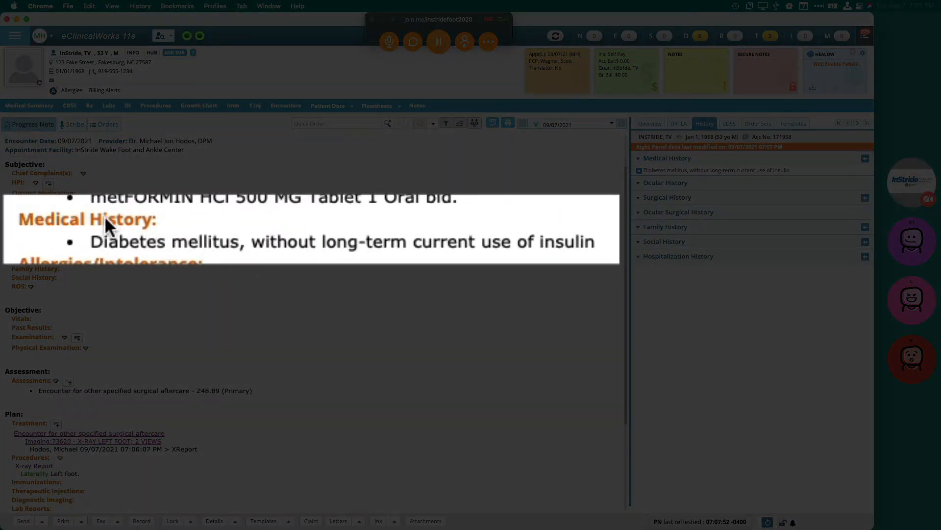
pyautogui.click(104, 217)
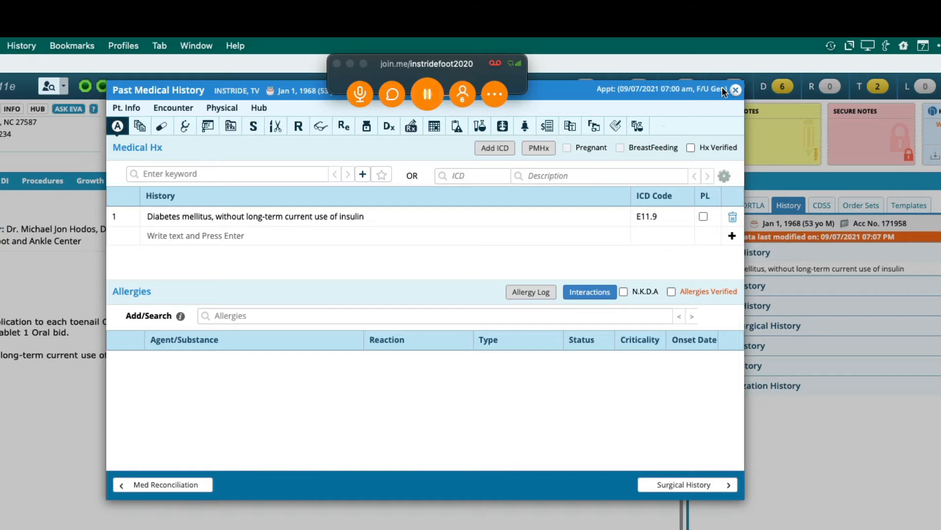
pyautogui.click(734, 88)
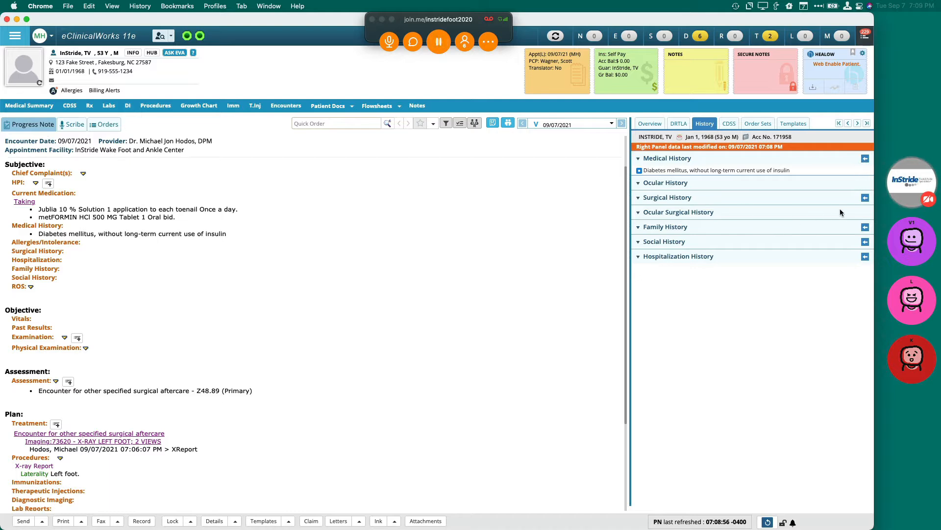
pyautogui.click(652, 124)
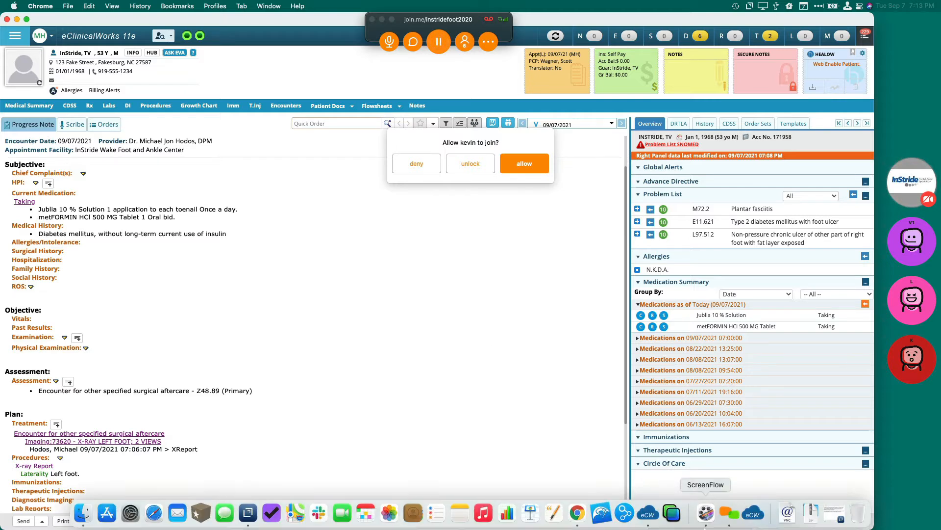
# Switch to join.me and admit the next participant waiting to join the meeting
pyautogui.click(730, 513)
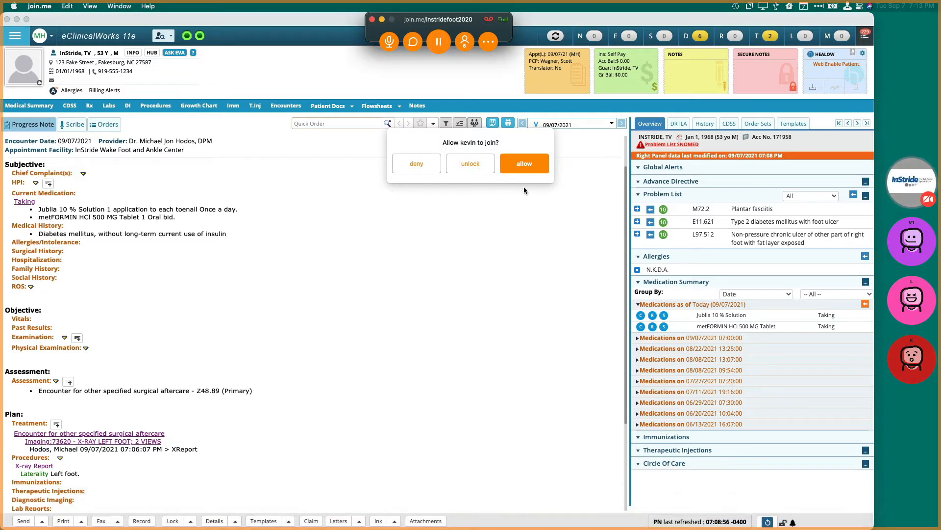
pyautogui.click(519, 159)
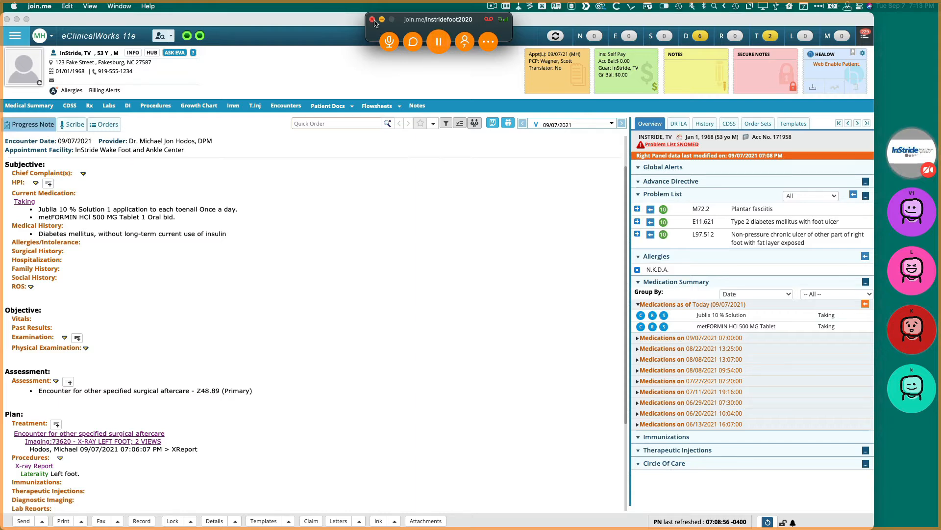
# Open the template list and examine the order sets available to associate with the *MH_Callus (1) - PVD template
pyautogui.click(8, 39)
pyautogui.click(15, 37)
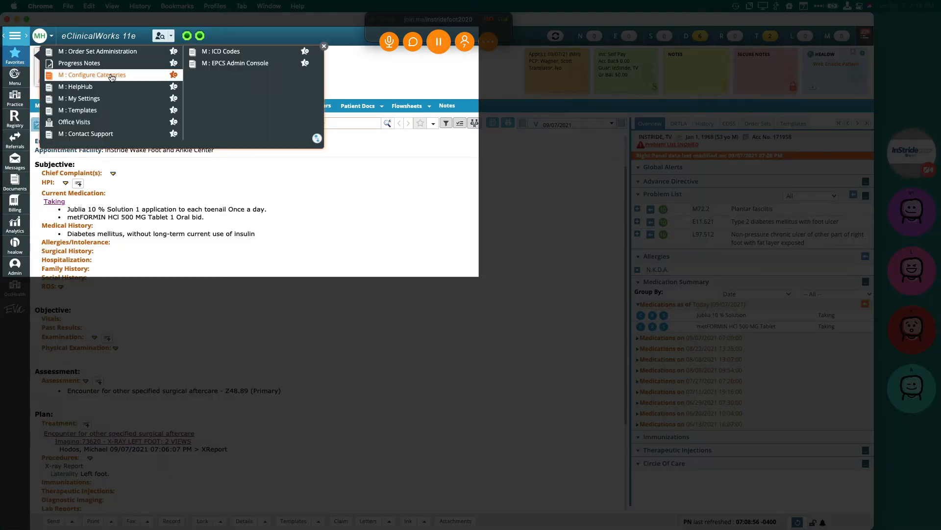
pyautogui.click(104, 111)
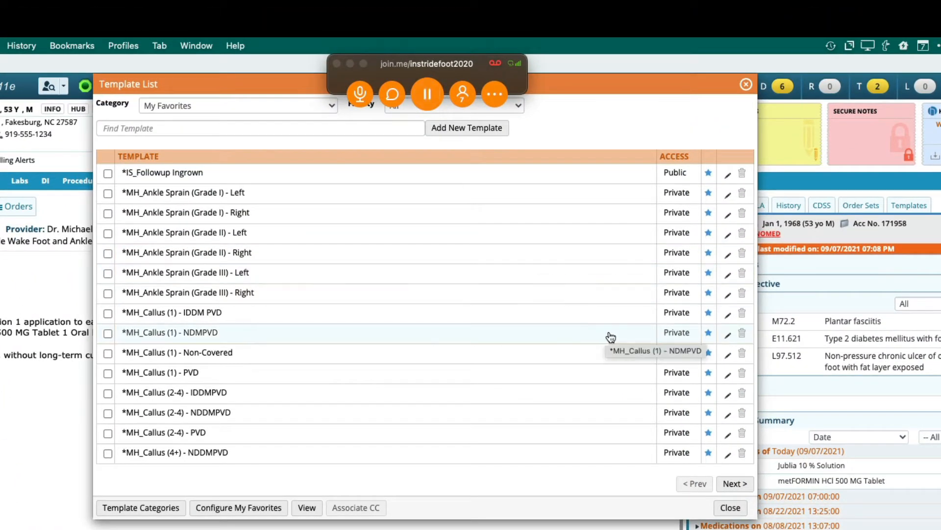
pyautogui.click(727, 375)
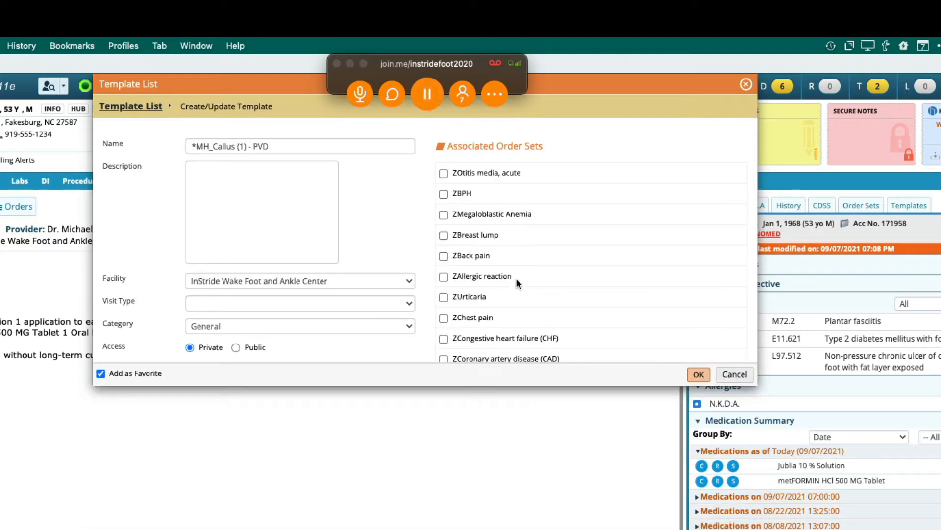
pyautogui.scroll(-10, 516, 278)
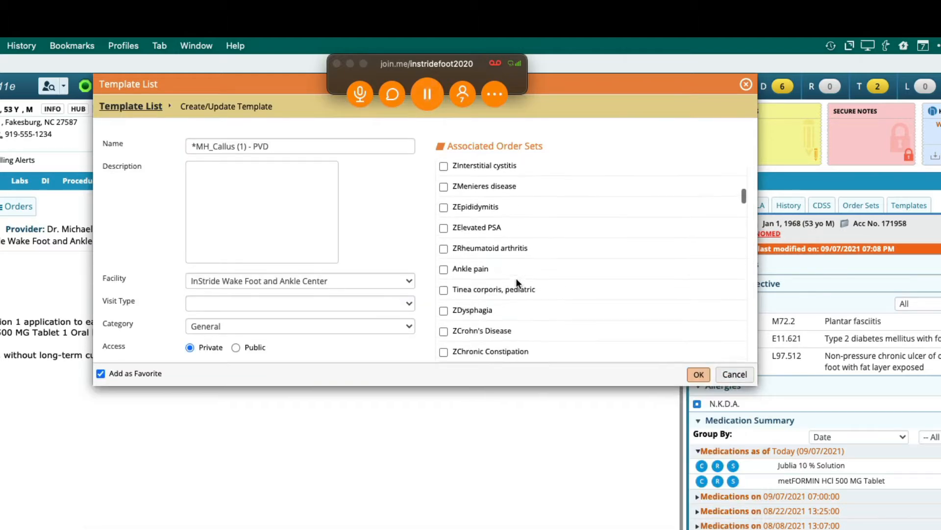
pyautogui.scroll(-15, 516, 278)
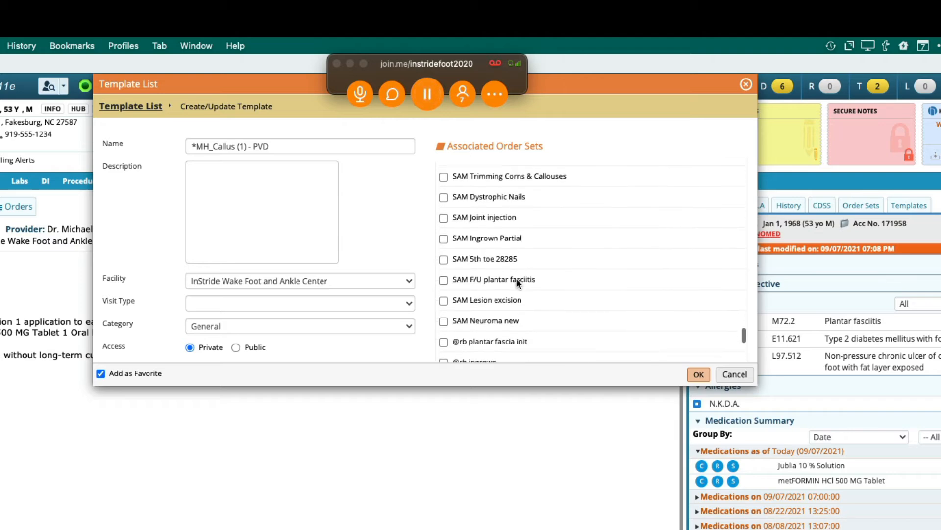
pyautogui.scroll(-3, 517, 278)
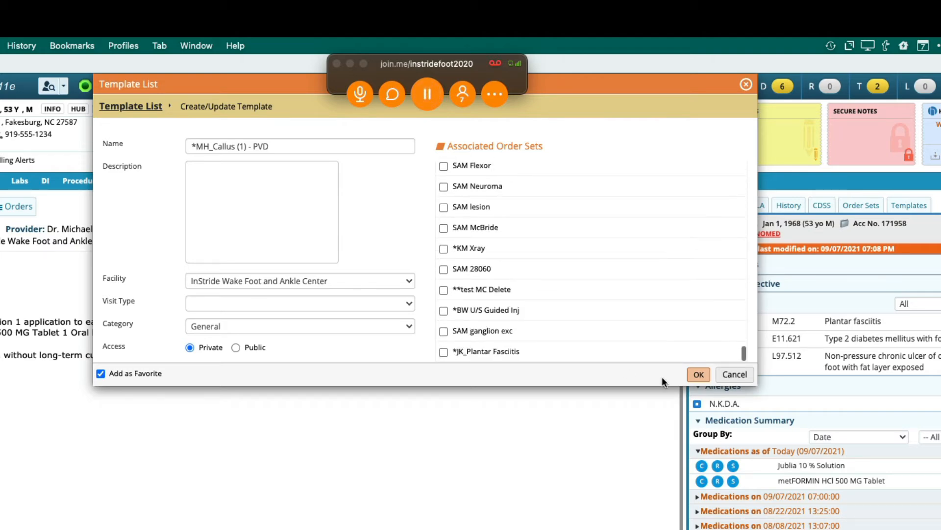
pyautogui.click(733, 375)
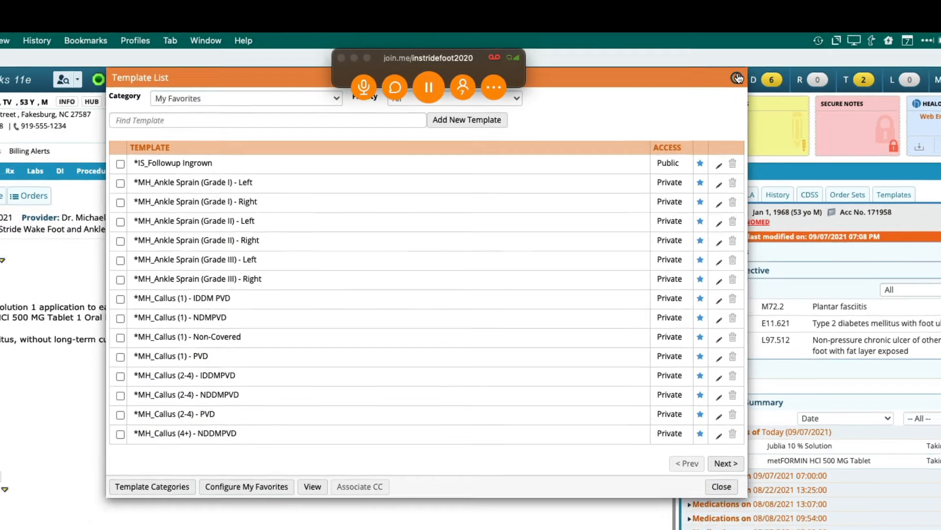
# Close the template list, then examine the **test MC Delete order set from the Treatment section and the chart's favorite order sets
pyautogui.click(737, 78)
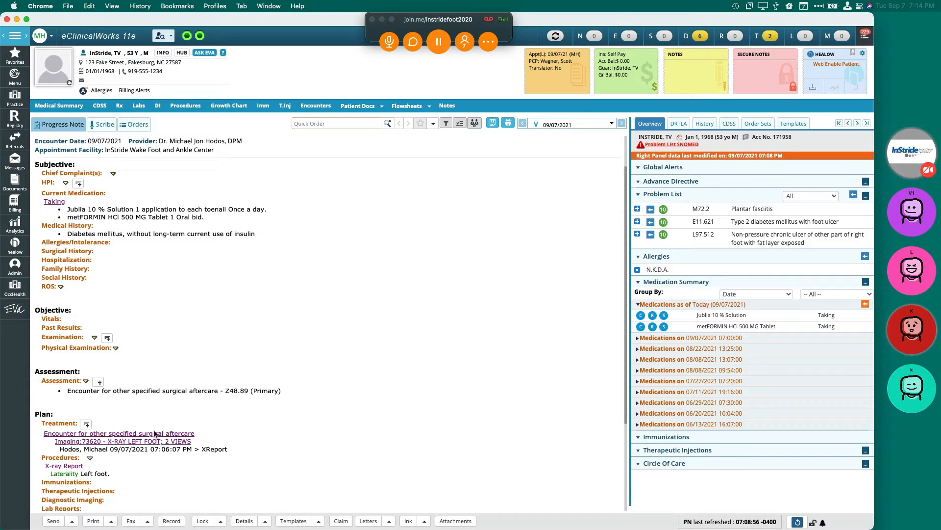
pyautogui.click(53, 424)
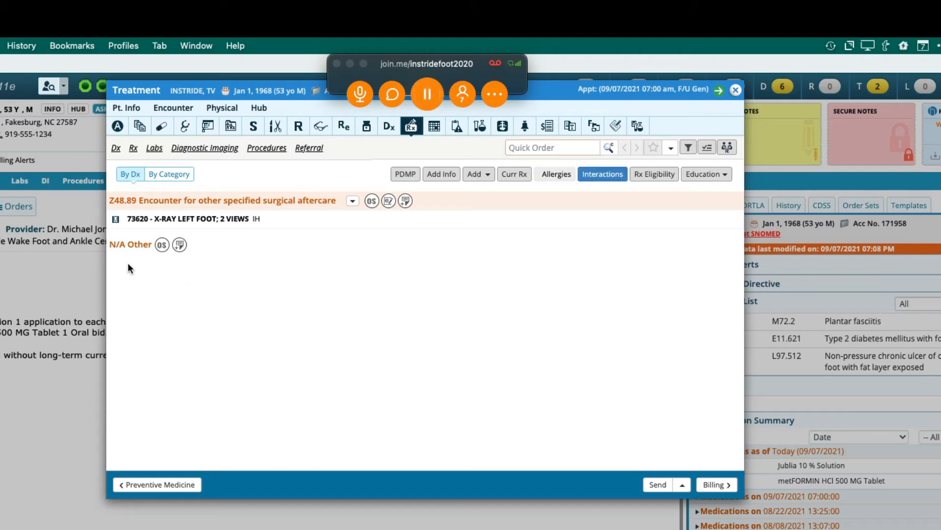
pyautogui.click(162, 246)
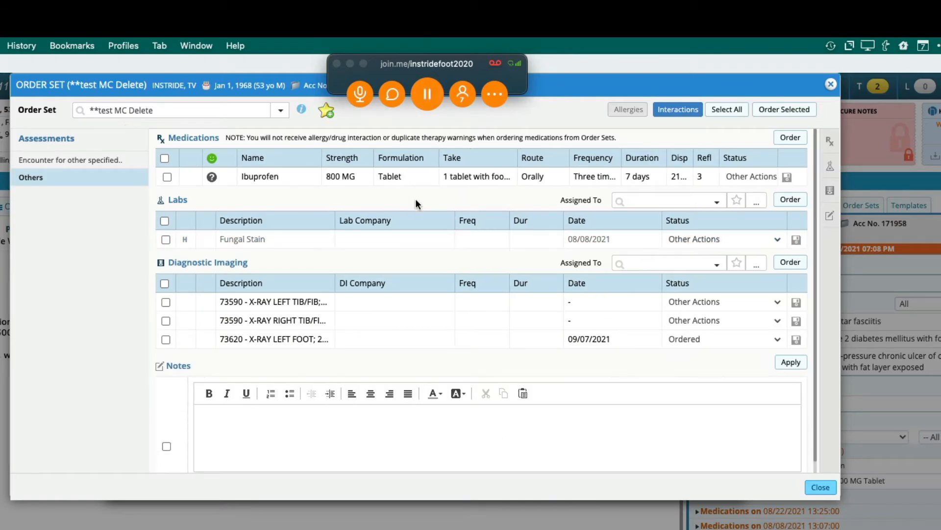
pyautogui.click(831, 85)
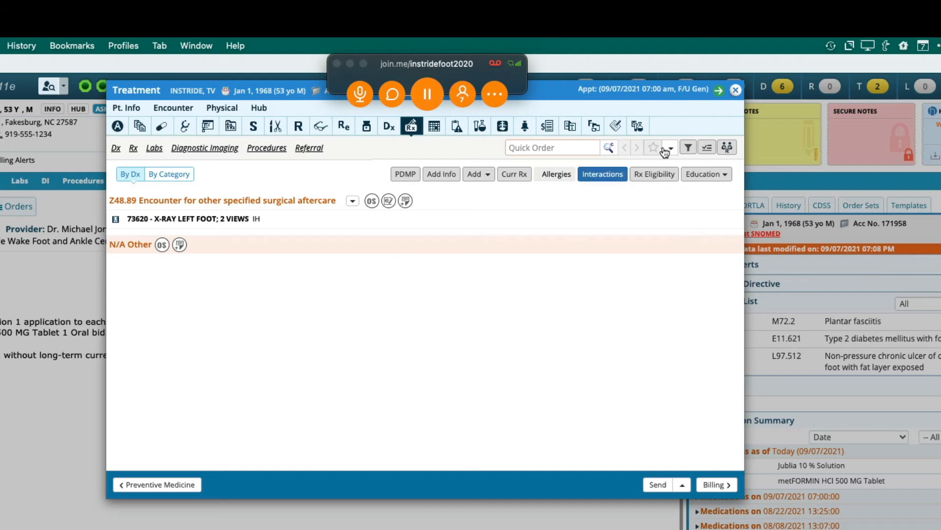
pyautogui.click(735, 90)
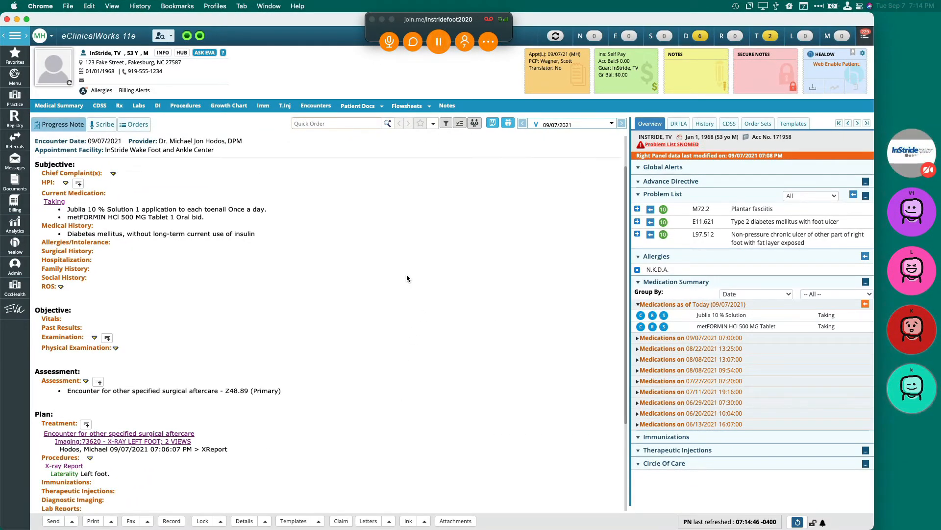
pyautogui.click(755, 126)
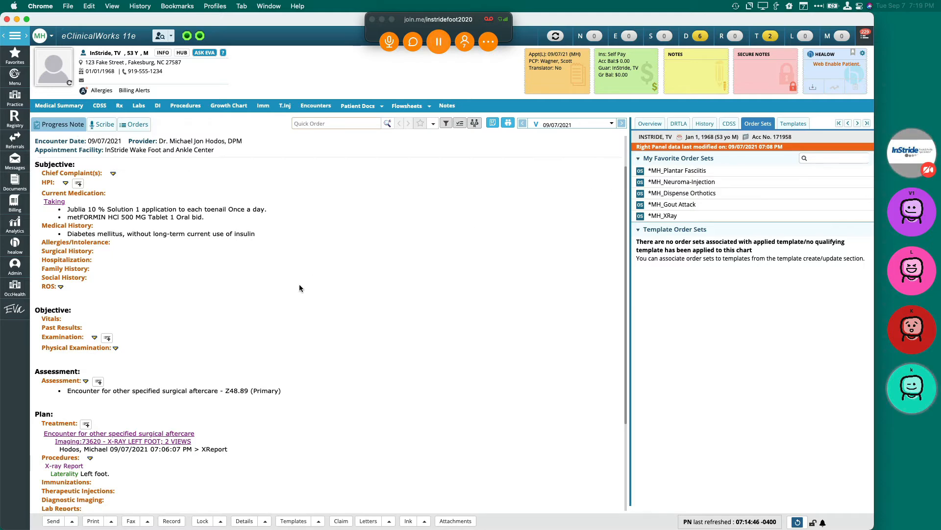
# Enter "AP, lateral and internal oblique views." as the X-ray Report's Views using the /xview snippet and advance to Indications
pyautogui.click(64, 465)
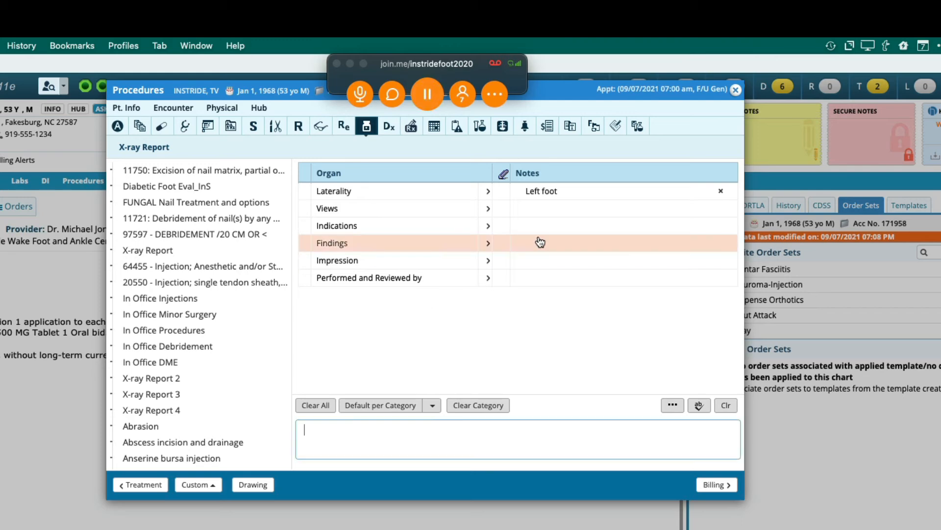
pyautogui.click(542, 205)
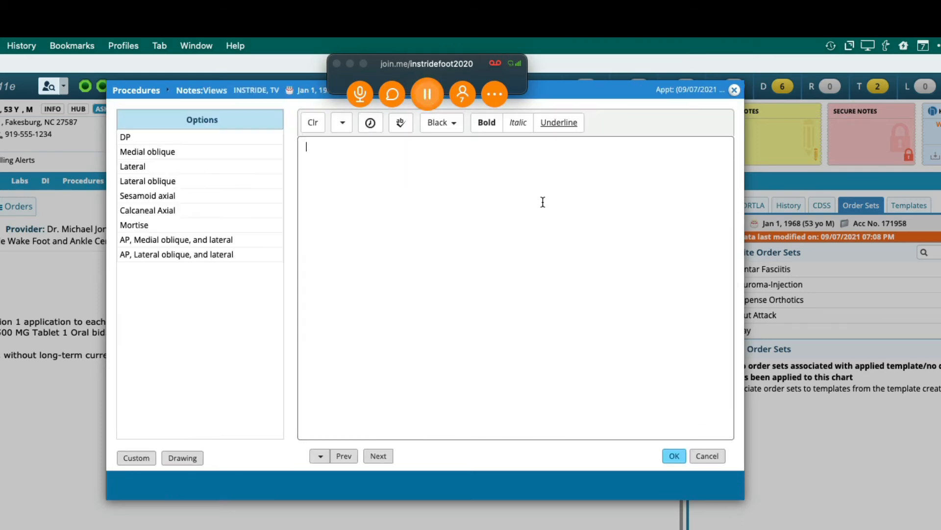
pyautogui.write('/xview')
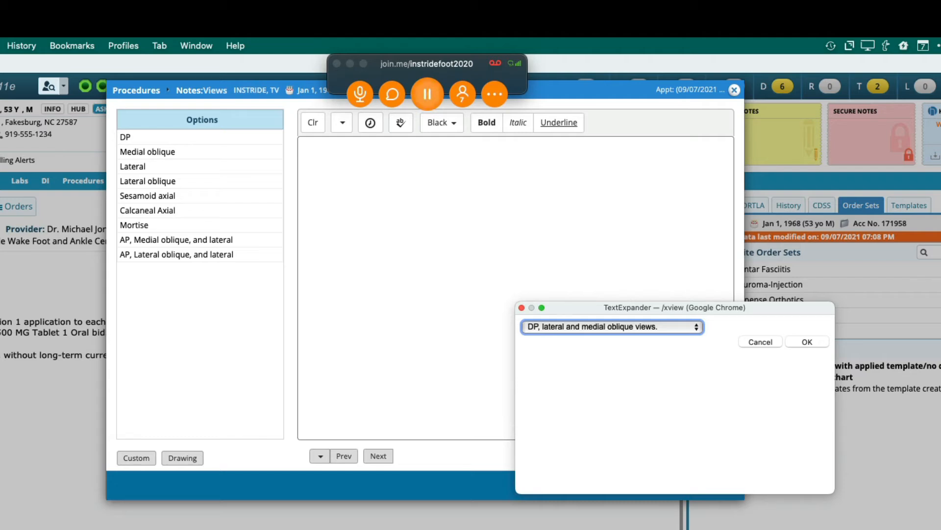
pyautogui.press('Down')
pyautogui.press('Down')
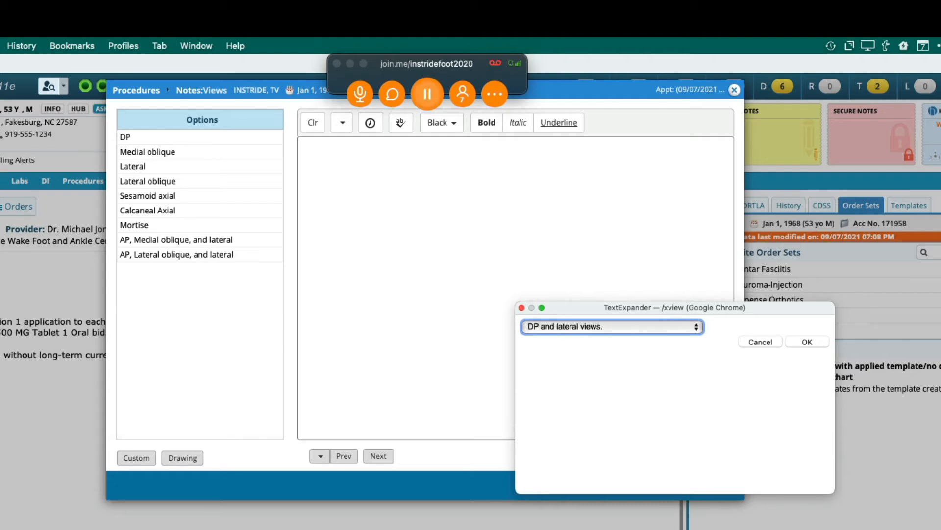
pyautogui.press('space')
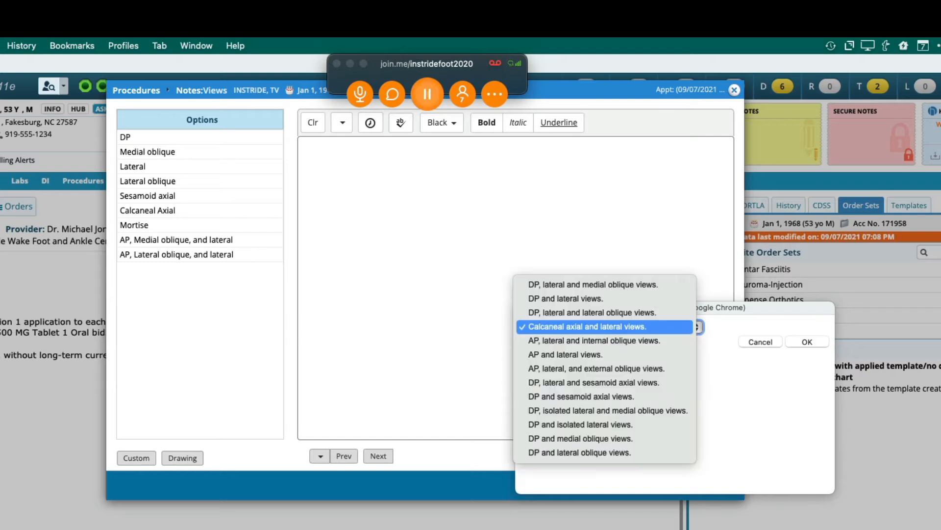
pyautogui.press('Down')
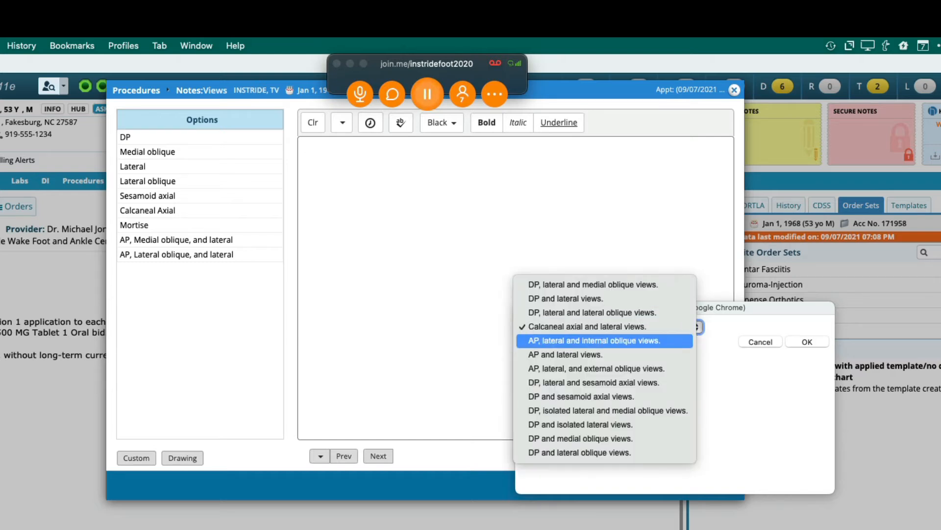
pyautogui.press('Return')
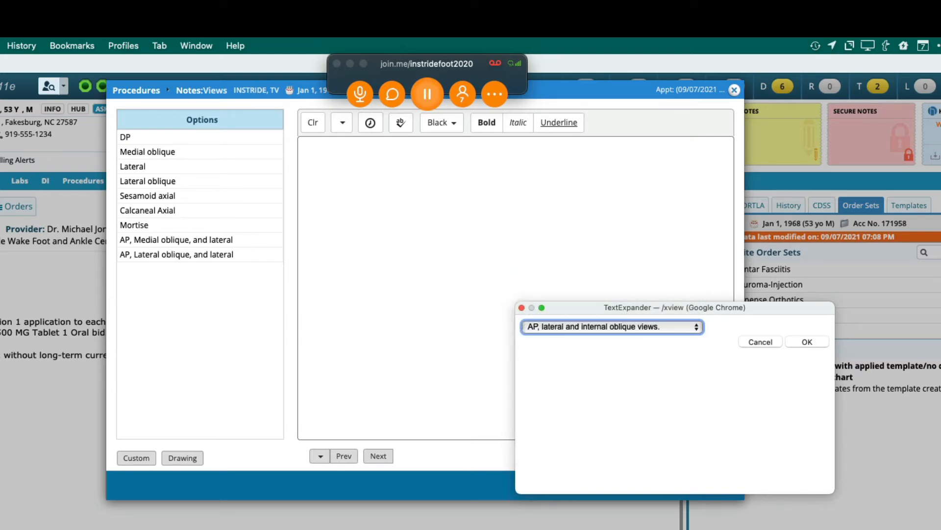
pyautogui.press('Return')
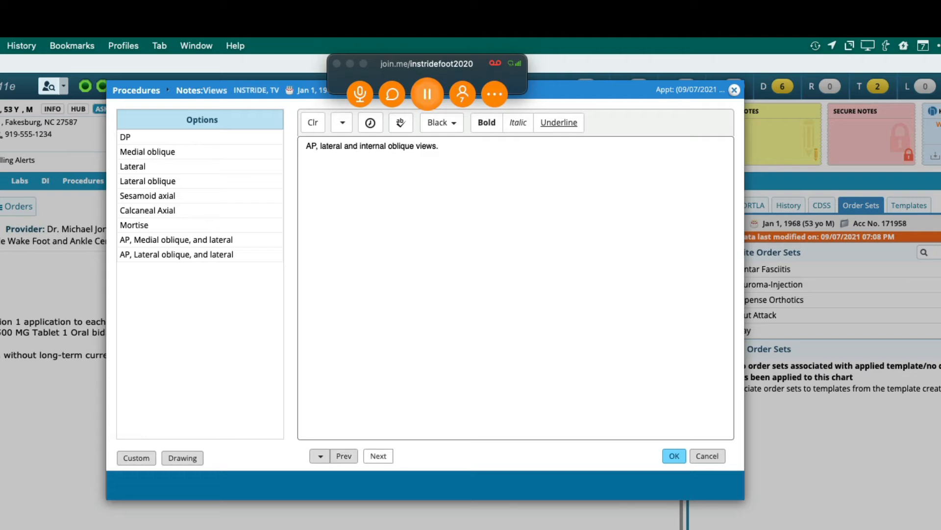
pyautogui.click(378, 455)
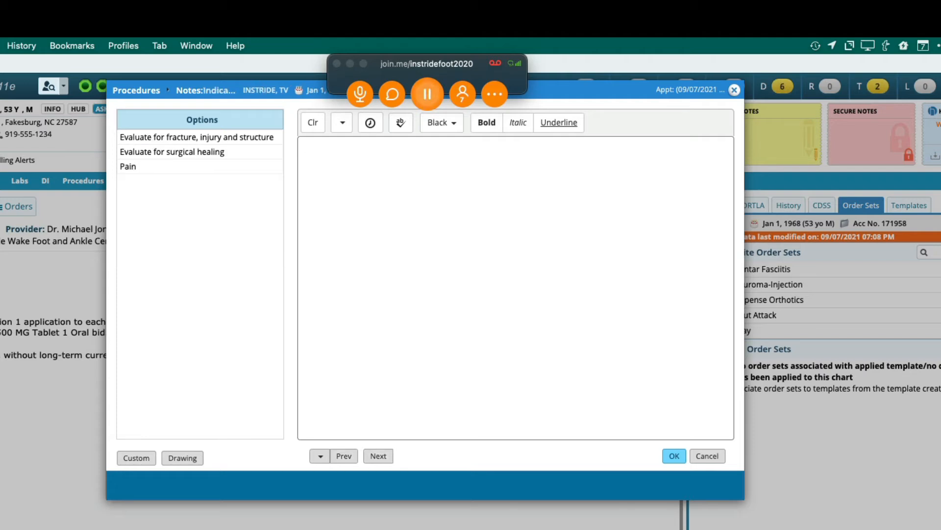
# Try a "Traumatic injury" indication from the /xi snippet, add the patient's ladder fall, and clear the text
pyautogui.write('/xi')
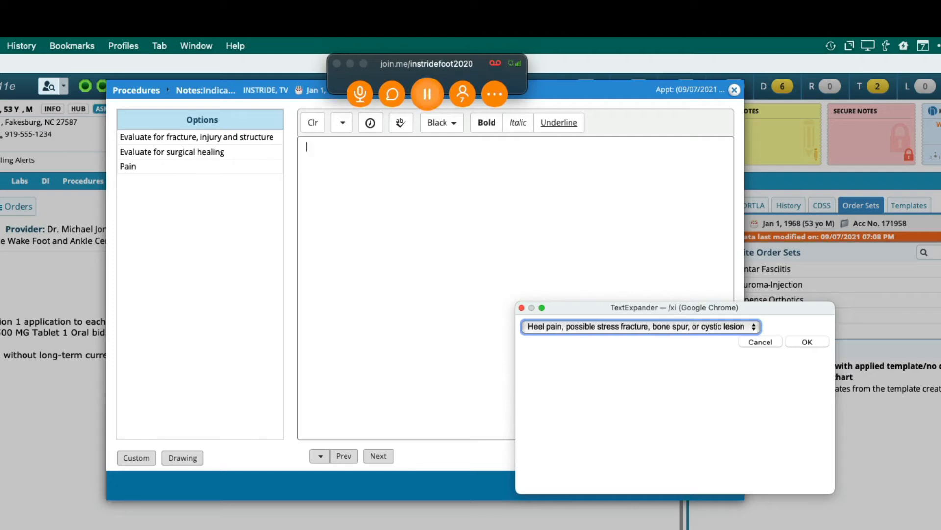
pyautogui.press('t')
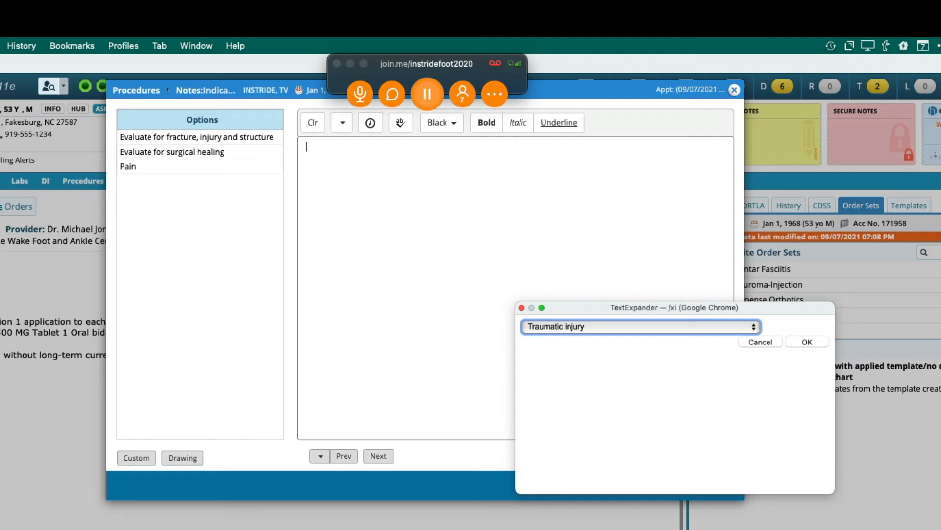
pyautogui.press('Return')
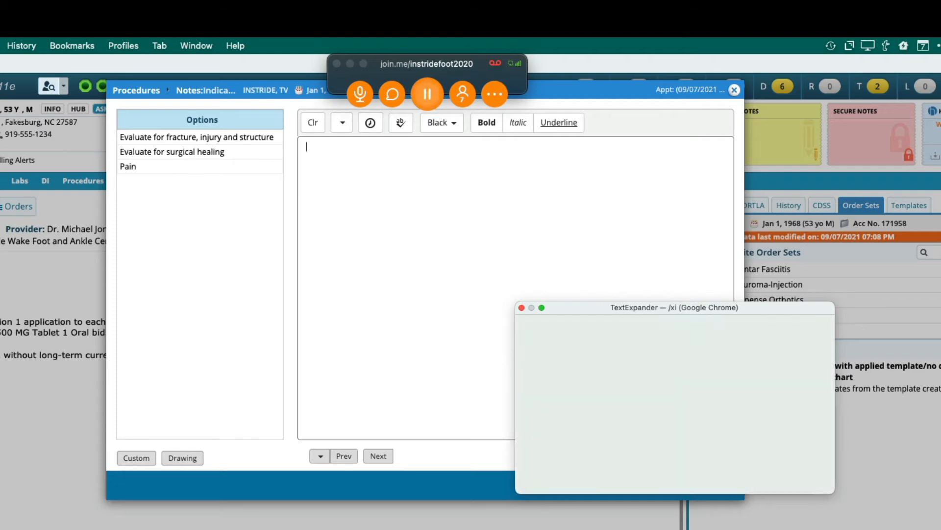
pyautogui.write('patient')
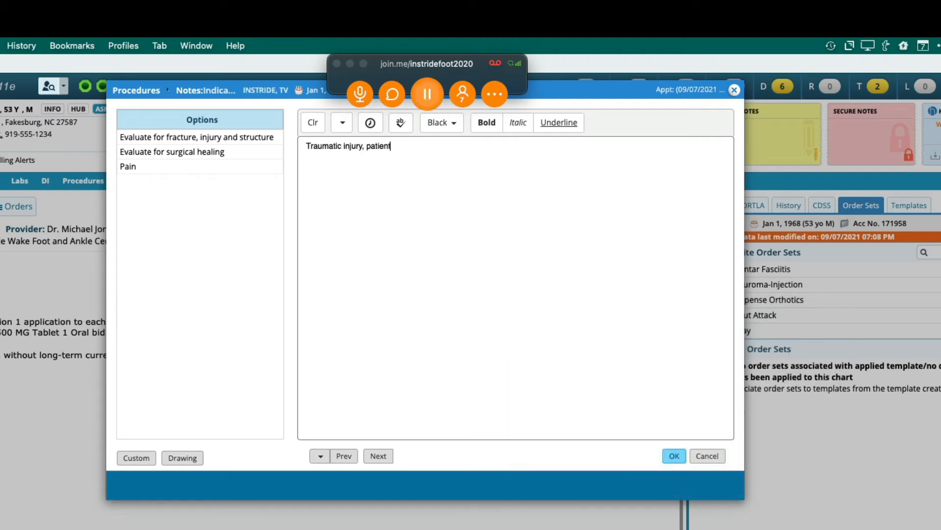
pyautogui.write(' fell of a ladder')
pyautogui.press('super+a')
pyautogui.press('BackSpace')
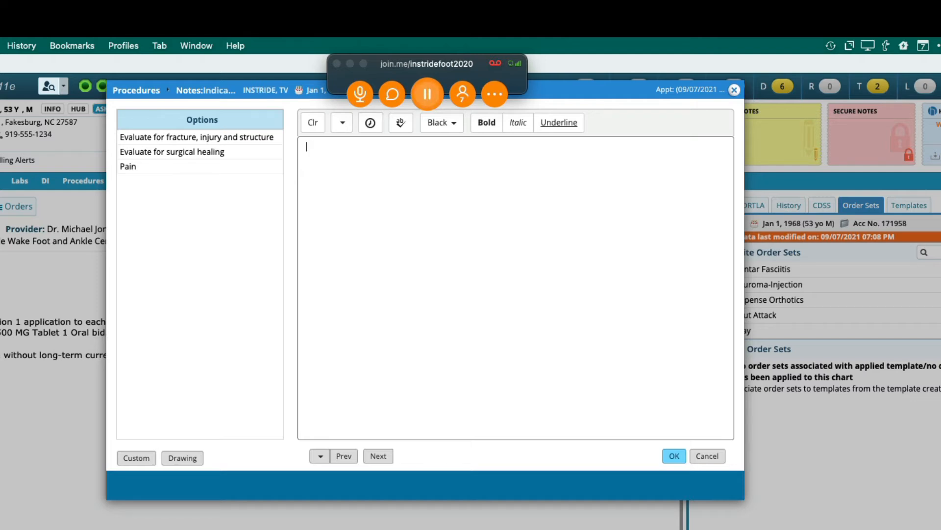
# Enter "Postoperative radiographs, evaluate for transition to sneaker" as the Indications using the /xi snippet and advance to Findings
pyautogui.write('/xi')
pyautogui.press('Down')
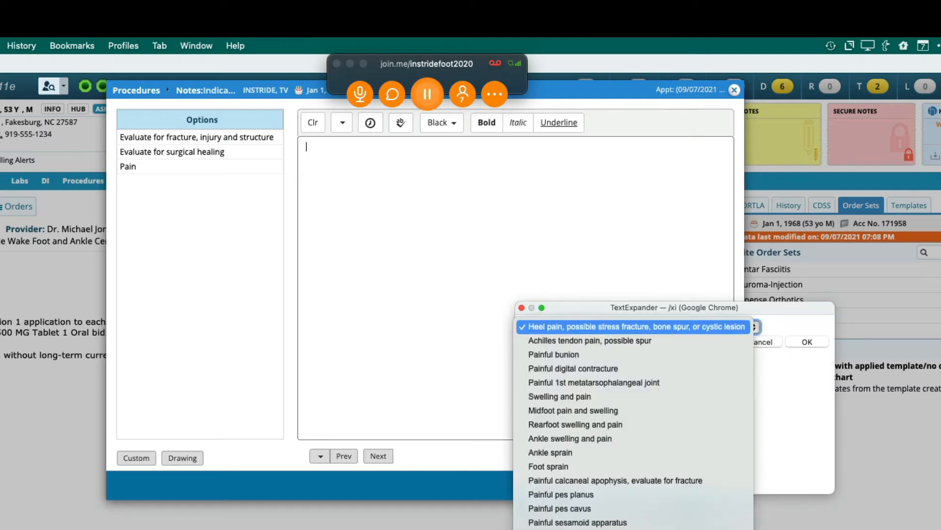
pyautogui.press('Down')
pyautogui.press('Down')
pyautogui.press('Return')
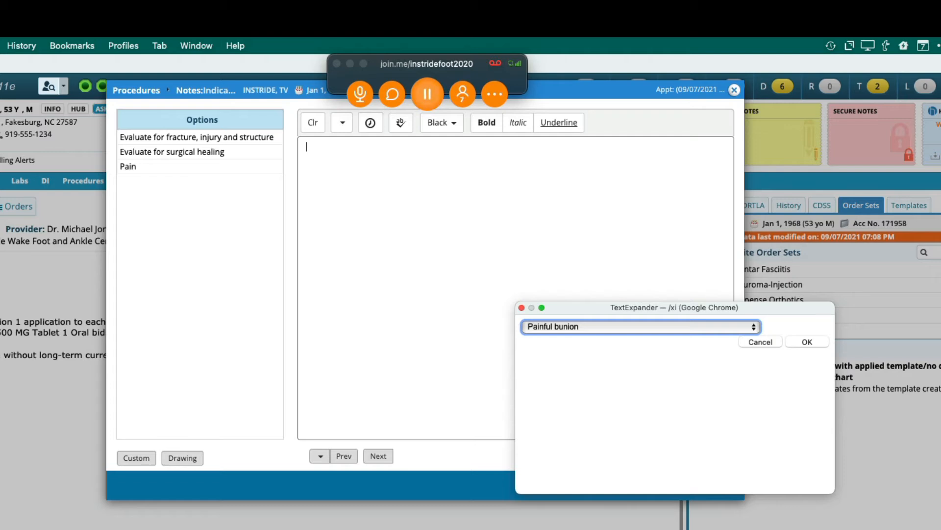
pyautogui.press('Down')
pyautogui.press('Down')
pyautogui.press('Return')
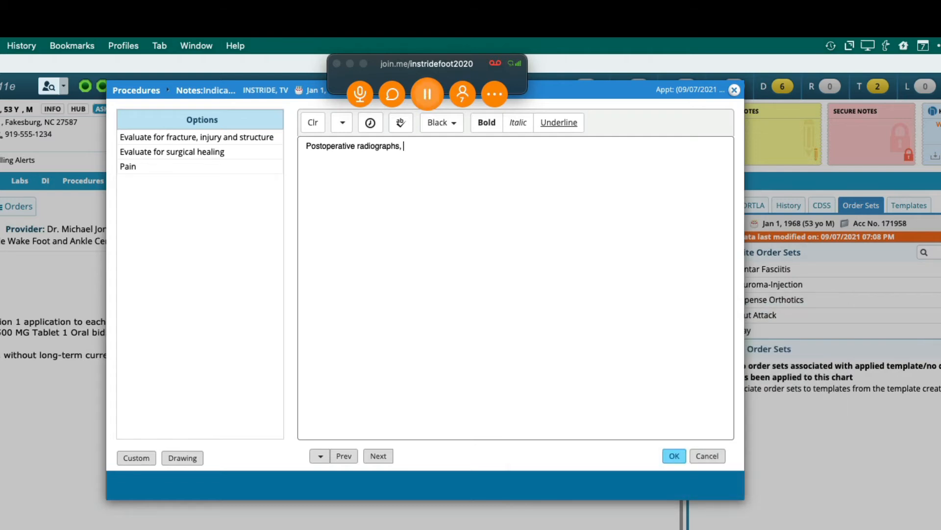
pyautogui.write('evaluate for transition to')
pyautogui.write('sneaker')
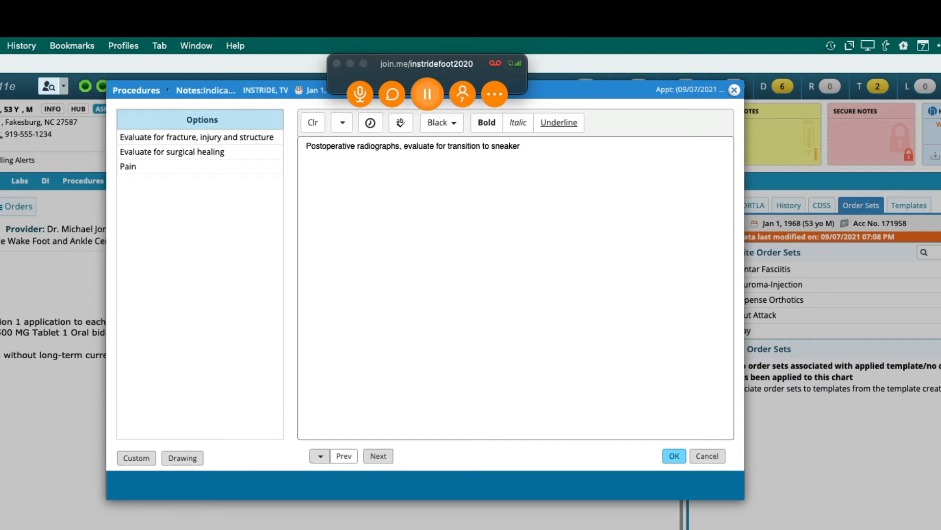
pyautogui.click(378, 455)
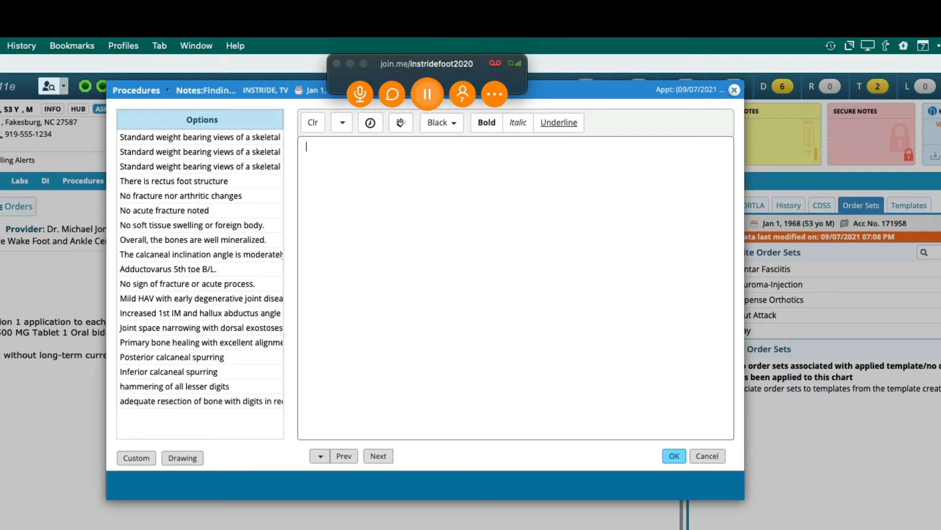
# Enter Findings snippets for normal overall bone stock, rectus foot type, plantar calcaneal spurring and first metatarsal elevatus
pyautogui.write('/')
pyautogui.write('bstock')
pyautogui.press('Return')
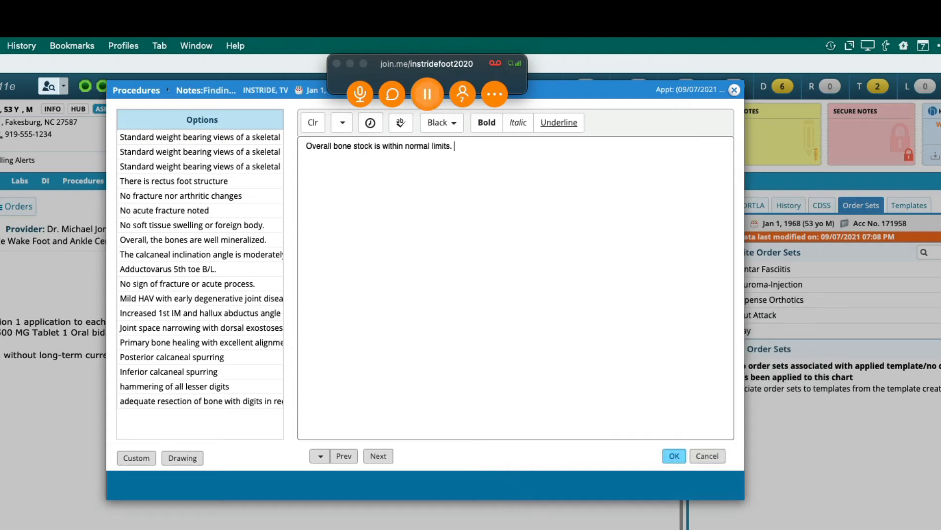
pyautogui.write('/osteo')
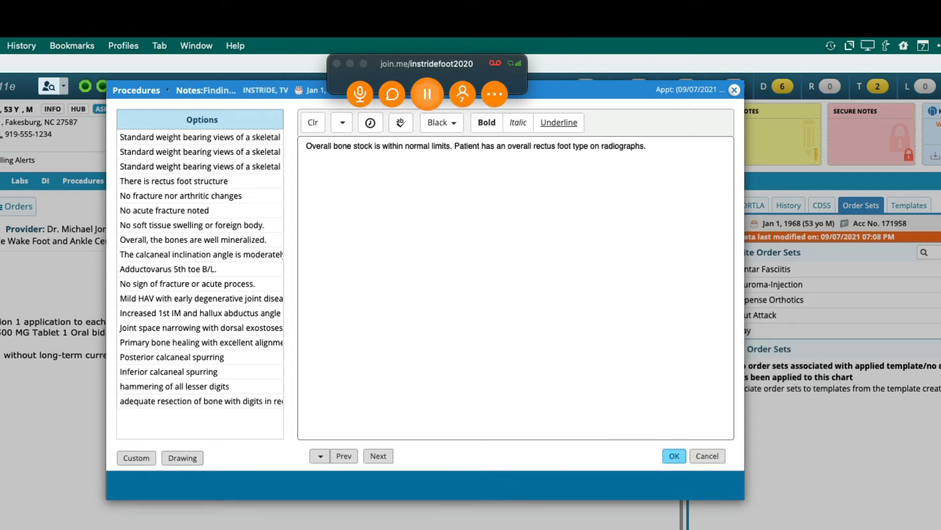
pyautogui.write('/plps')
pyautogui.press('BackSpace')
pyautogui.press('BackSpace')
pyautogui.write('spurring is noted.')
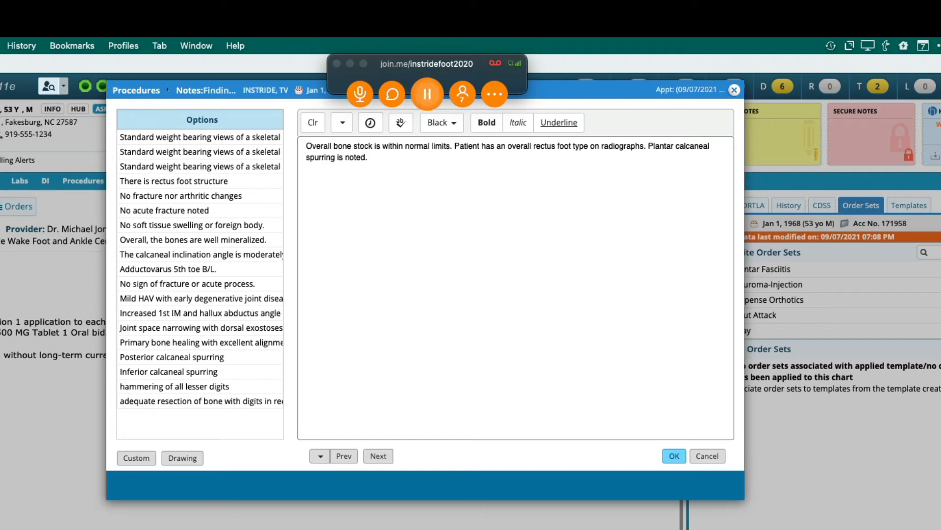
pyautogui.write('/')
pyautogui.write('First metatarsal elevatus')
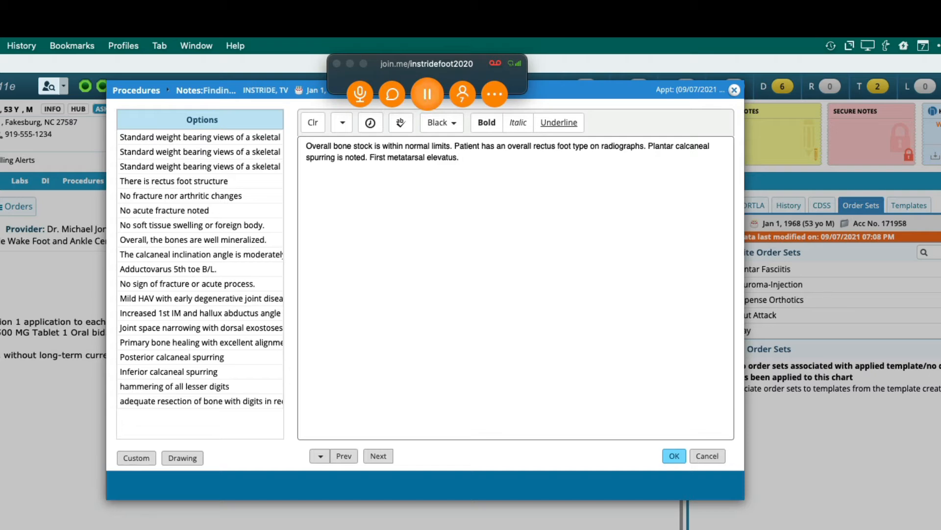
# Add findings with the /xbun snippet: 1im 12 degrees, tsp 5, hab 24 degrees, metshape flattened, metadd 23 degrees, jointspace mildly reduced; save the notes
pyautogui.write('. /xbu')
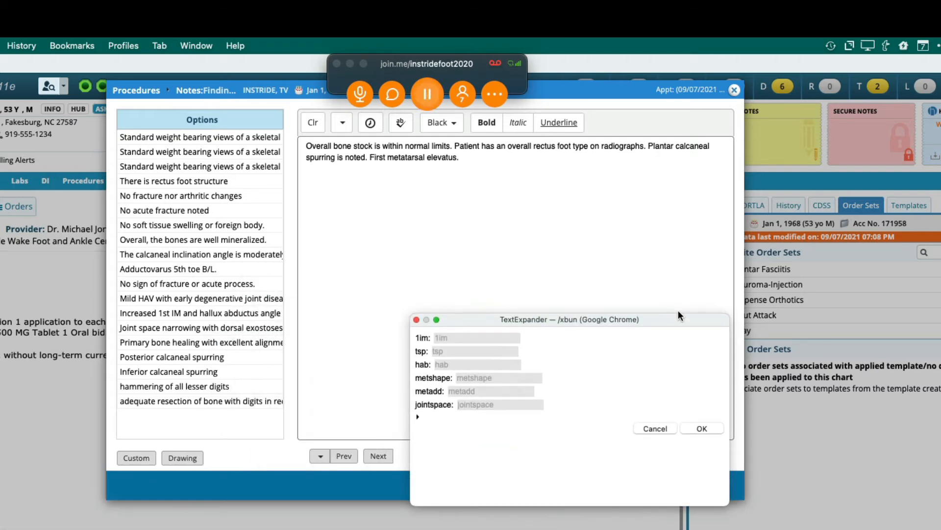
pyautogui.write('12 degrees')
pyautogui.write('5')
pyautogui.press('Tab')
pyautogui.write('24 degrees')
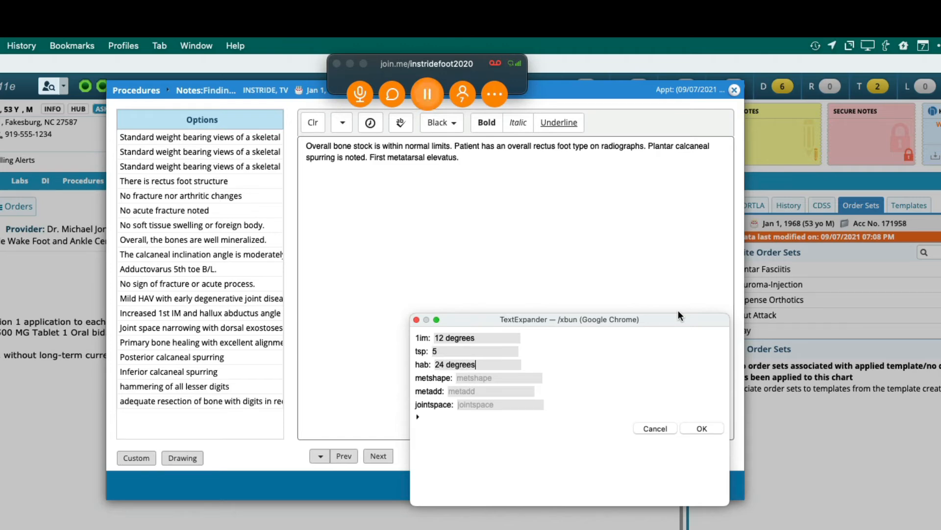
pyautogui.press('Tab')
pyautogui.write('flattened')
pyautogui.write('23 degr')
pyautogui.write('ees')
pyautogui.press('Tab')
pyautogui.write('mildly reduced')
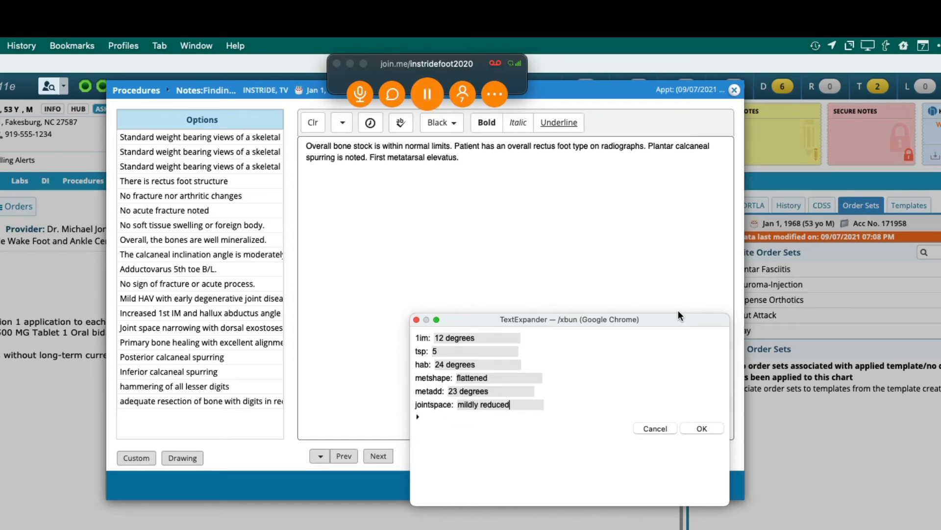
pyautogui.press('Return')
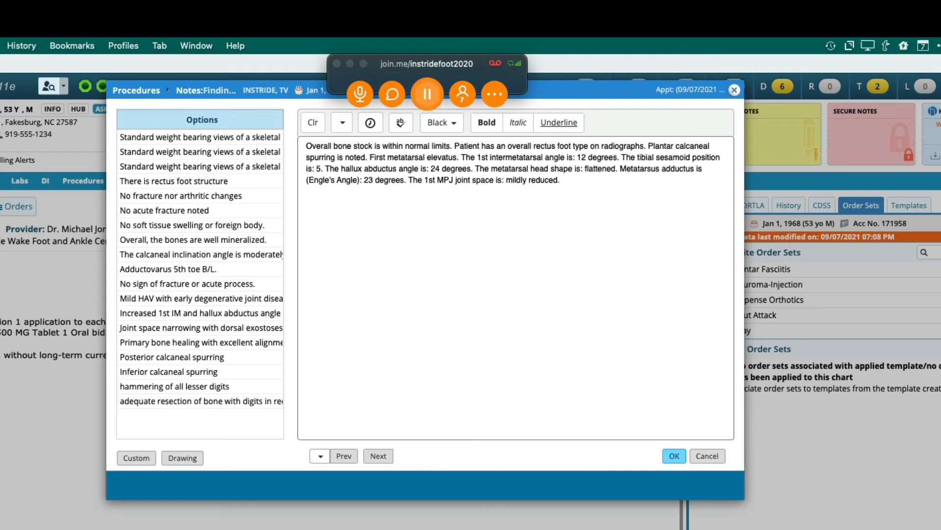
pyautogui.click(378, 456)
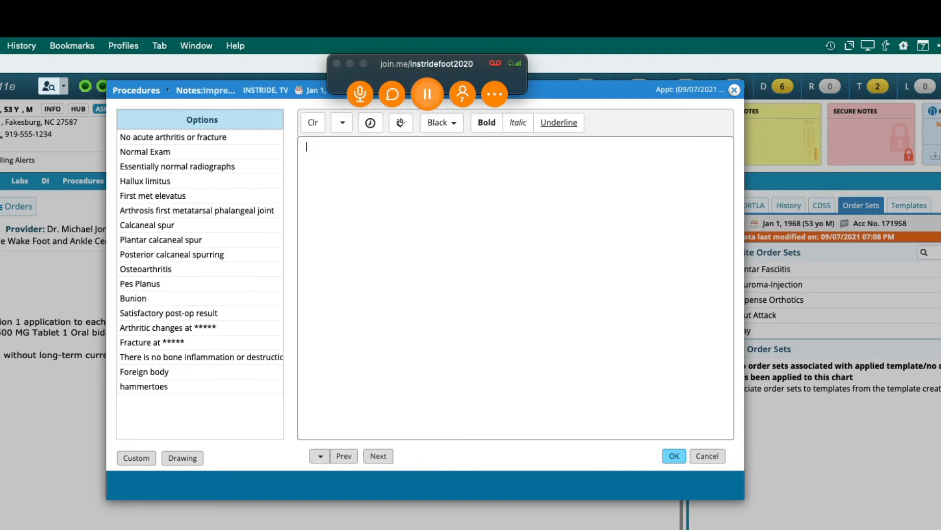
pyautogui.click(673, 458)
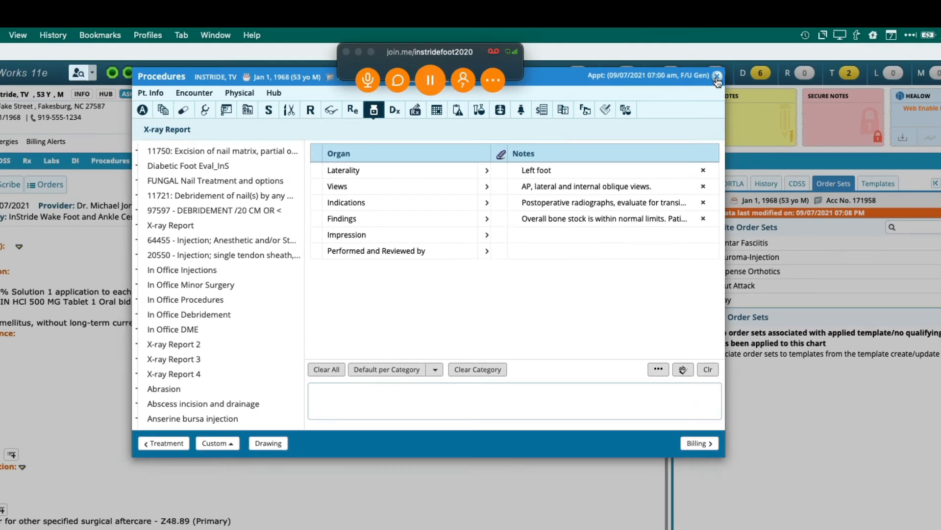
# Close the X-ray report procedure window and review the report text and billing codes in the progress note
pyautogui.click(736, 90)
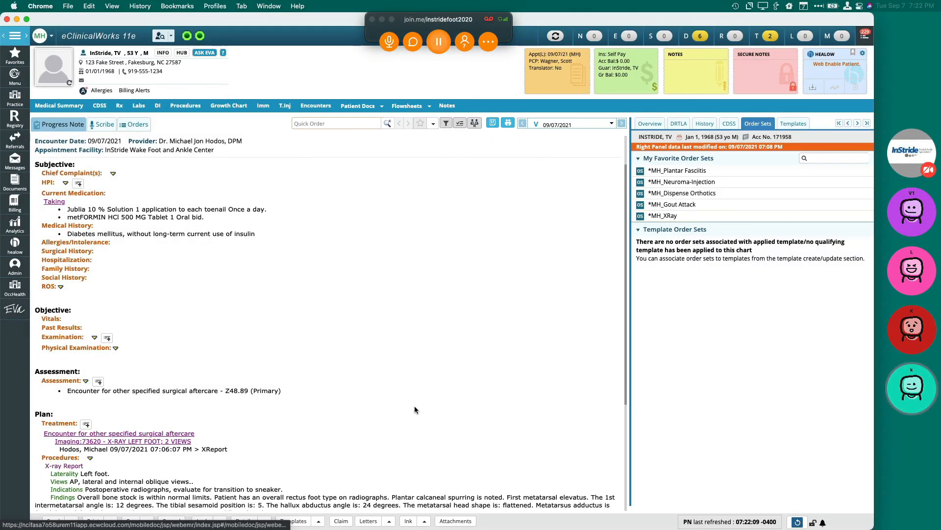
pyautogui.scroll(-5, 414, 405)
pyautogui.scroll(6, 414, 405)
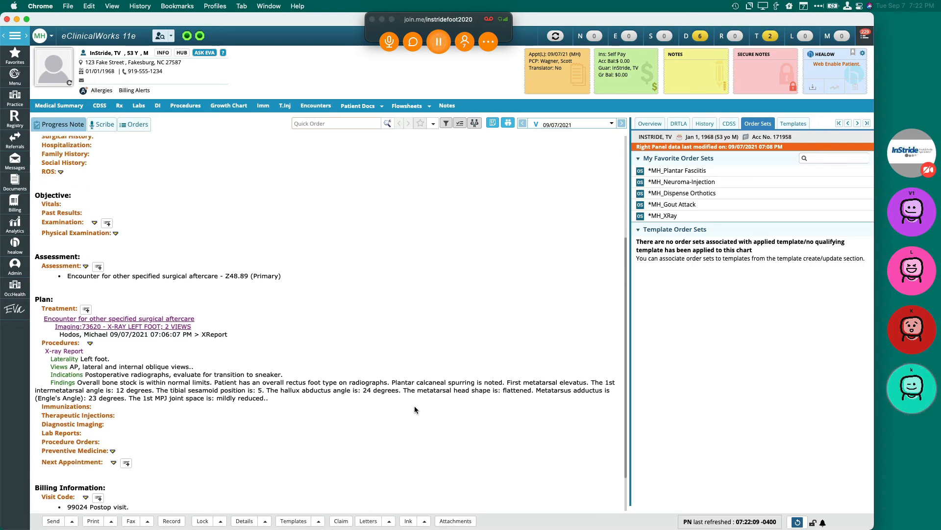
pyautogui.scroll(-6, 414, 405)
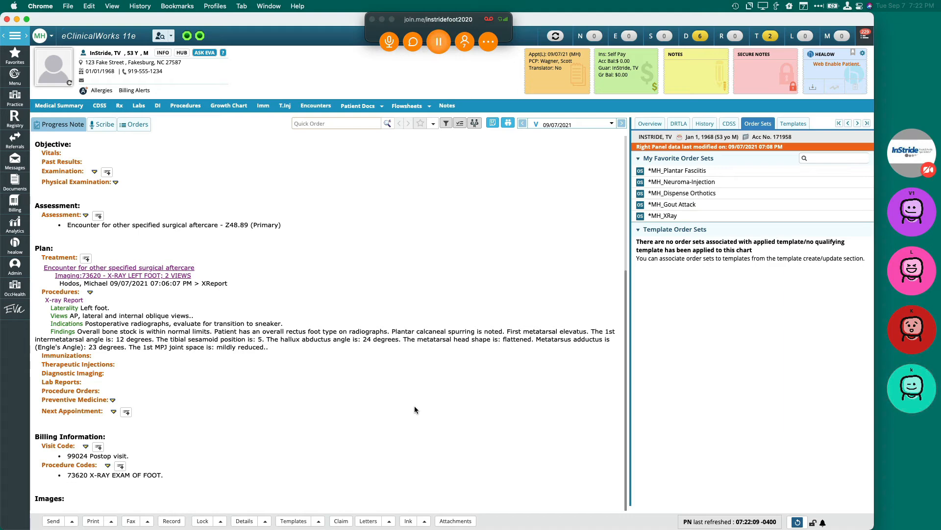
# Check the join.me meeting's participant list, closing the list and the invitation dialog
pyautogui.click(464, 42)
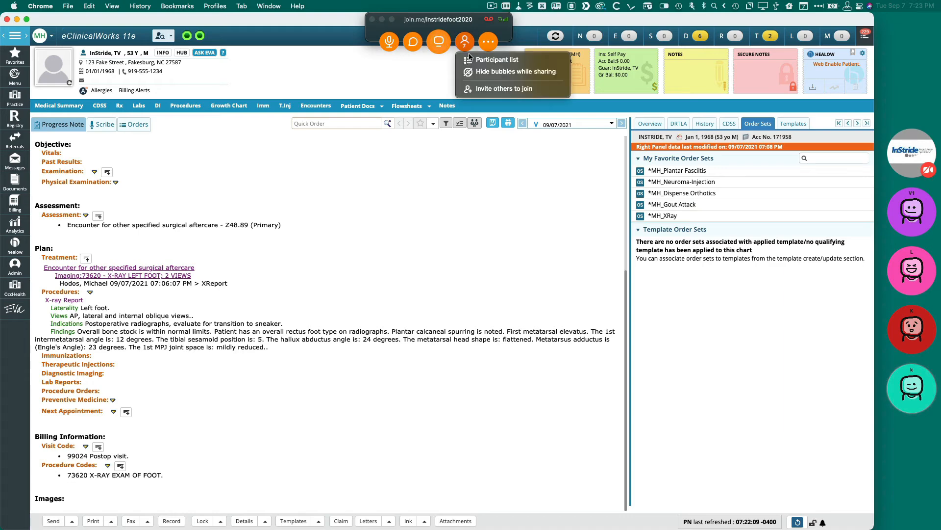
pyautogui.click(471, 59)
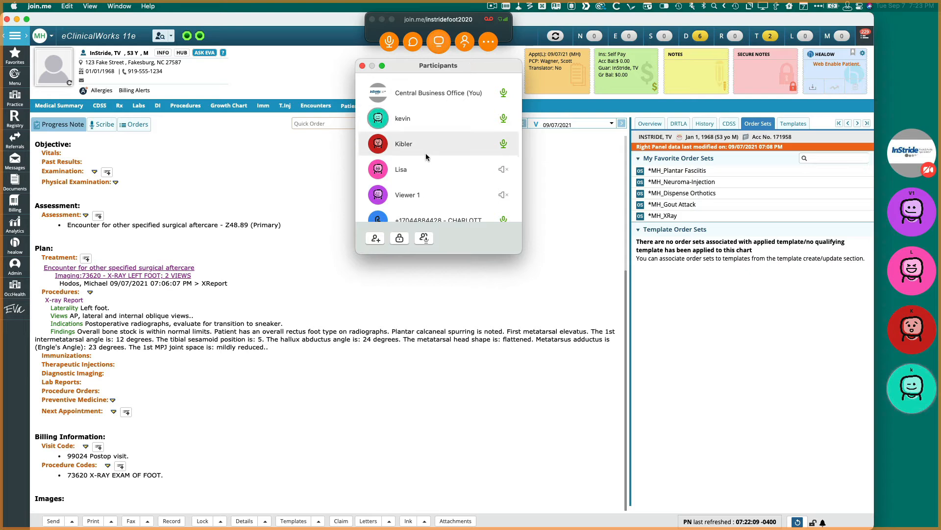
pyautogui.scroll(-3, 426, 152)
pyautogui.scroll(3, 425, 153)
pyautogui.click(362, 65)
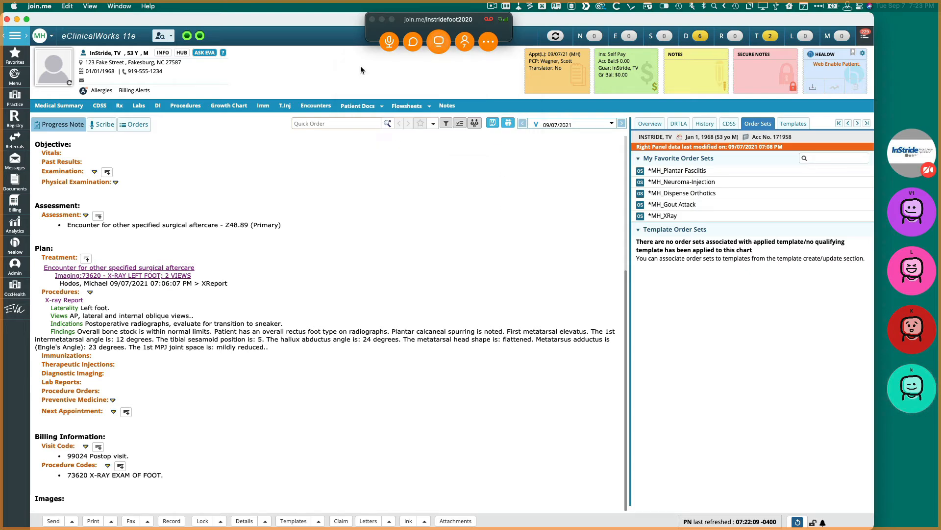
pyautogui.click(438, 41)
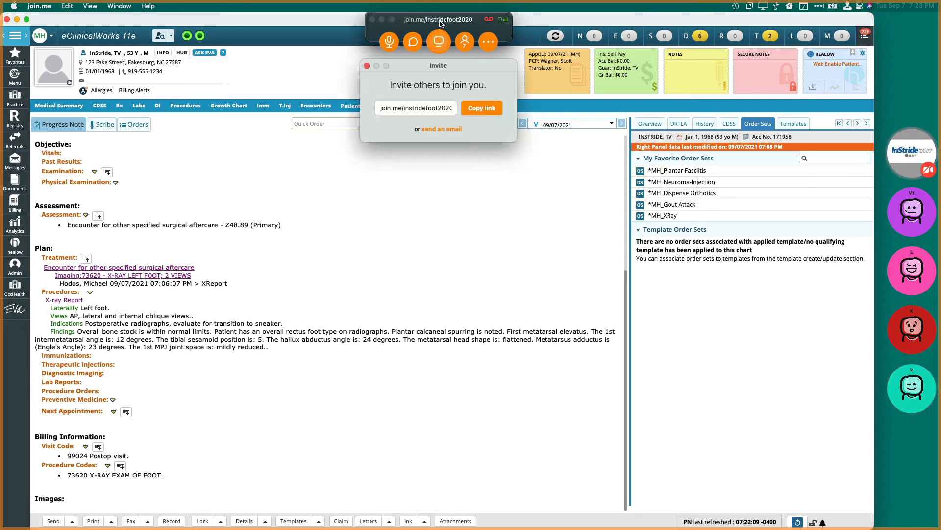
pyautogui.click(367, 66)
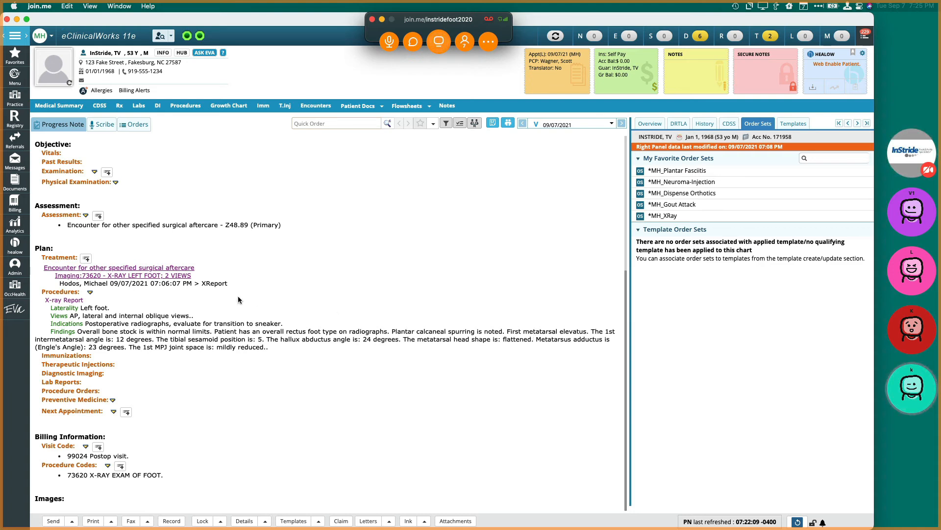
# Open the progress note's Assessment and search diagnoses with the ;ndmpvd snippet, trimming the search text to the code E11.51
pyautogui.click(69, 219)
pyautogui.click(69, 217)
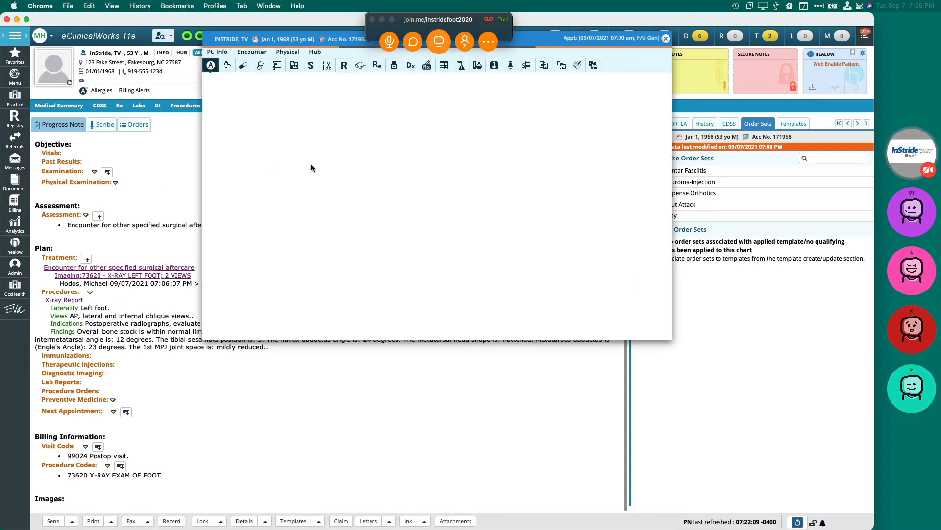
pyautogui.write(';')
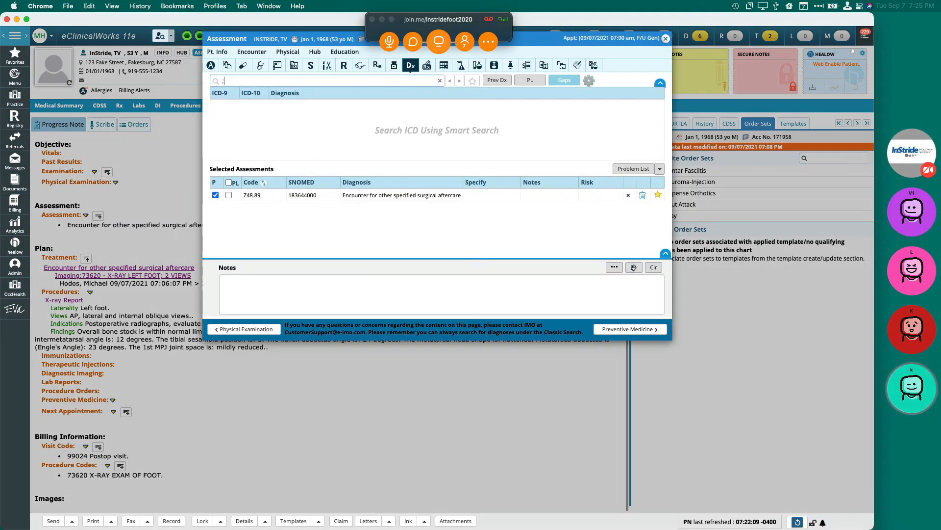
pyautogui.write('ndmpvd')
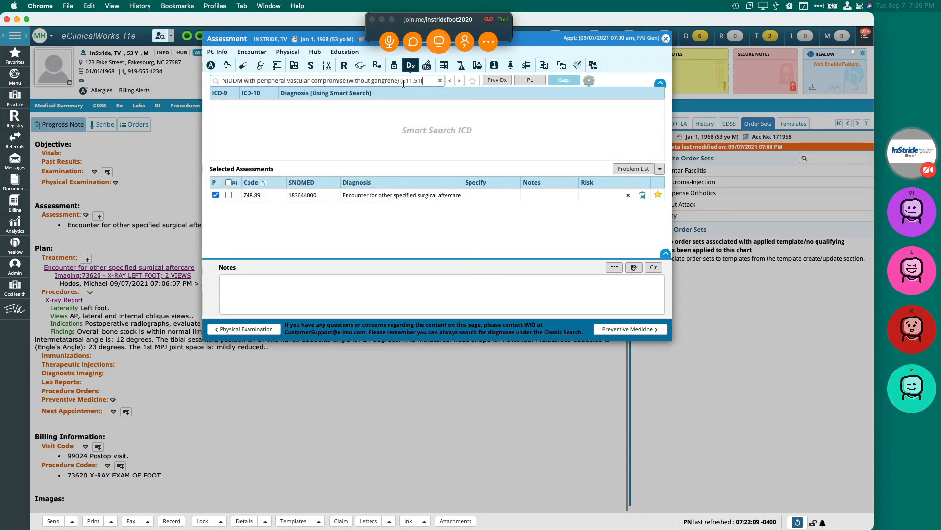
pyautogui.tripleClick(404, 83)
pyautogui.click(404, 83)
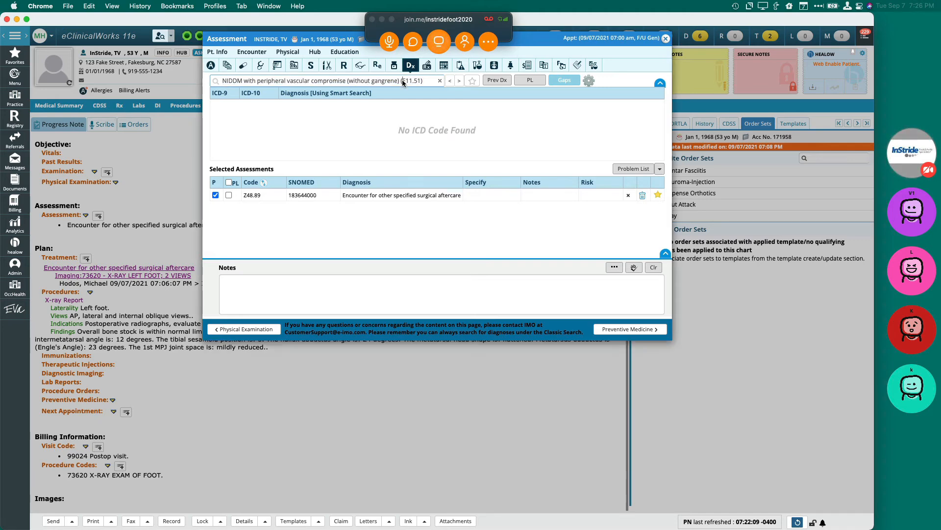
pyautogui.press('super+BackSpace')
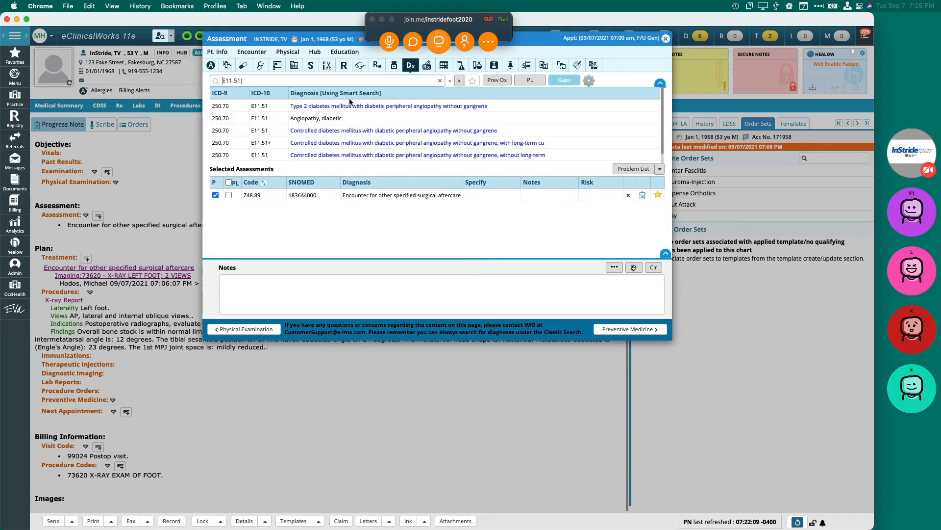
# Try the with and without long term insulin use options for type 2 diabetes with peripheral angiopathy, cancel, and clear the diagnosis search
pyautogui.click(344, 107)
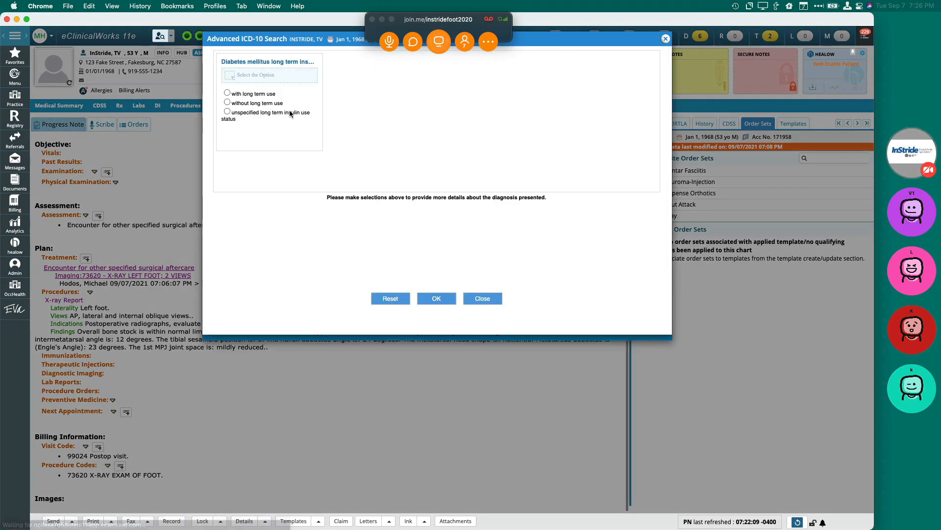
pyautogui.click(228, 93)
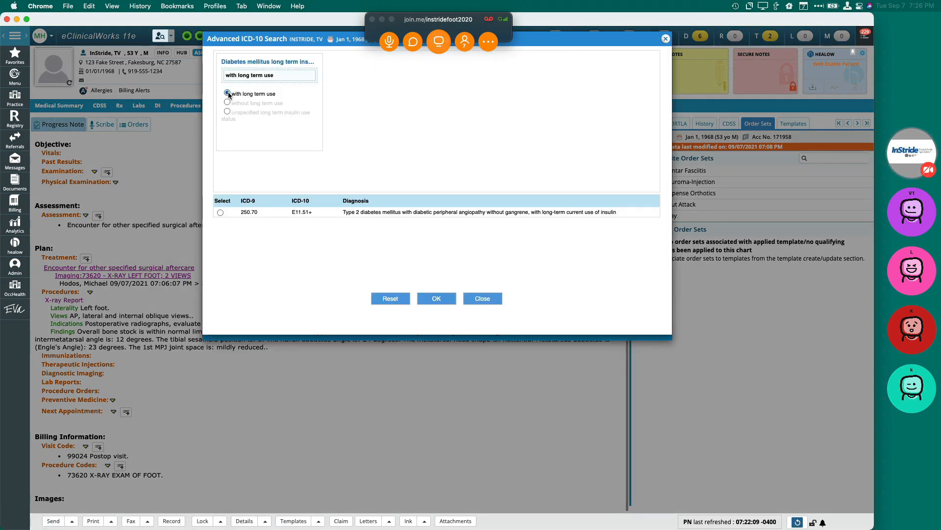
pyautogui.click(228, 103)
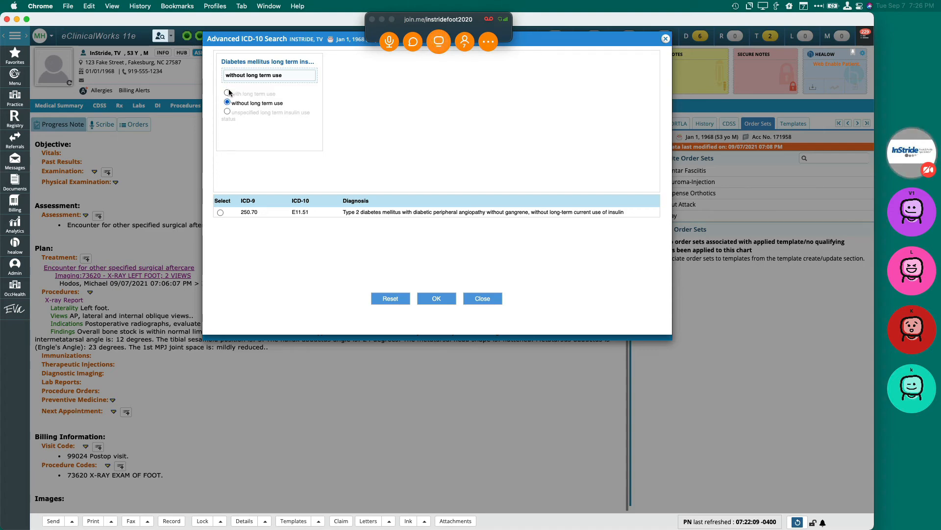
pyautogui.click(227, 94)
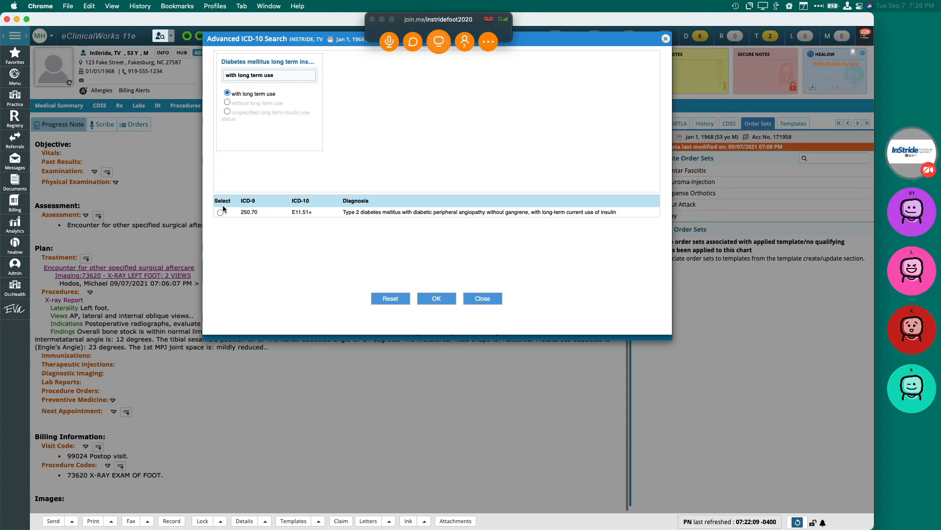
pyautogui.click(220, 212)
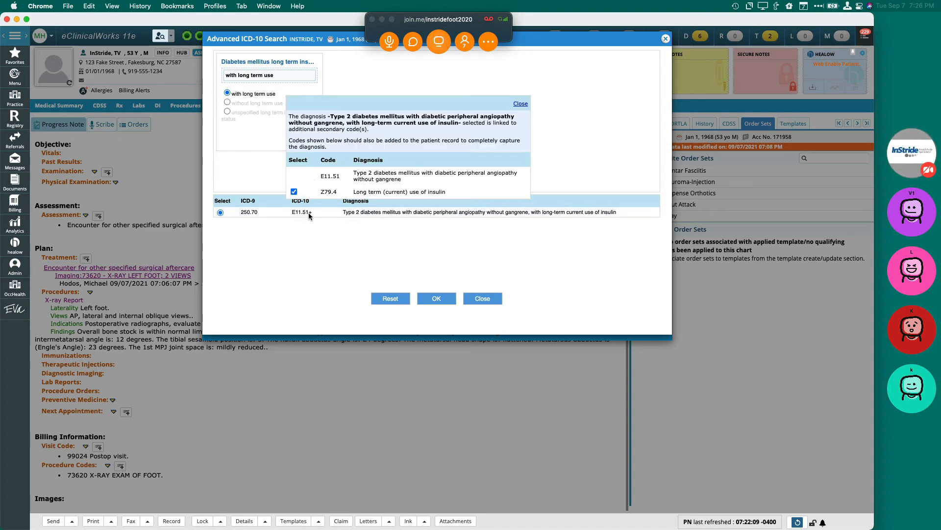
pyautogui.click(520, 103)
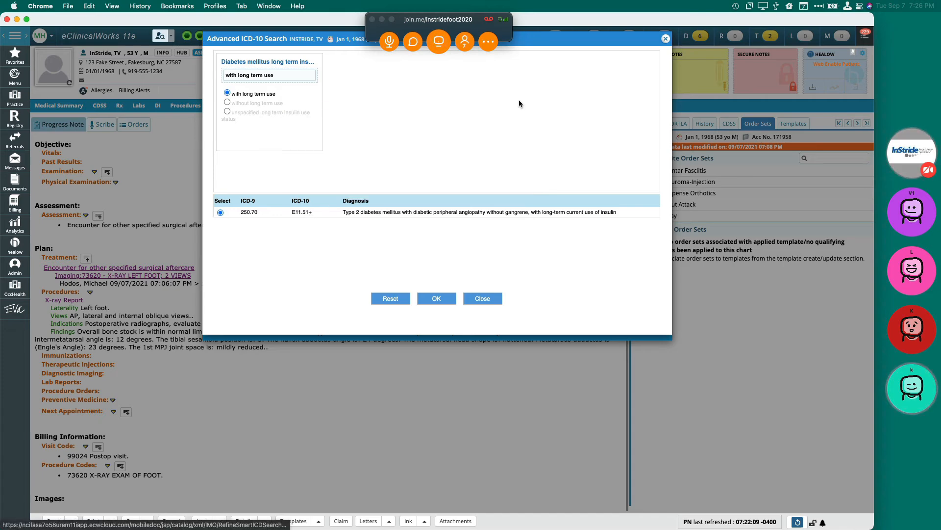
pyautogui.click(228, 103)
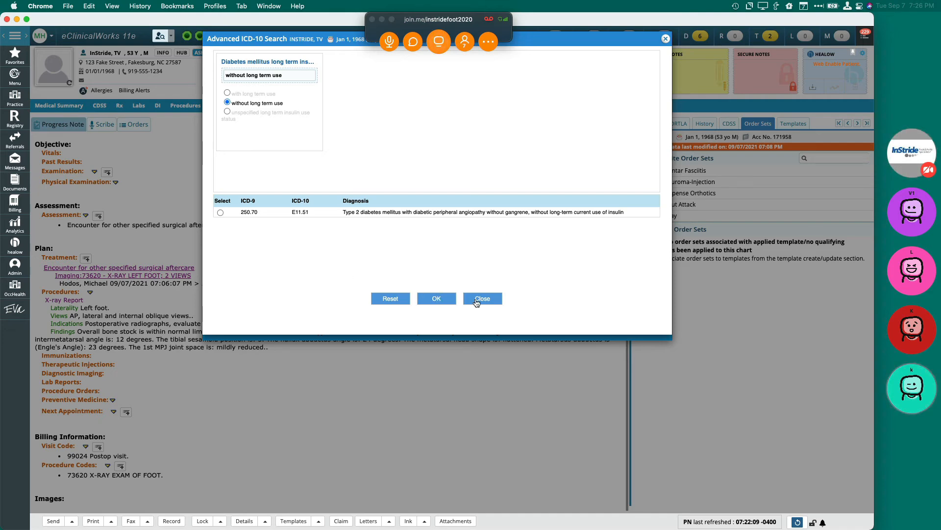
pyautogui.click(476, 300)
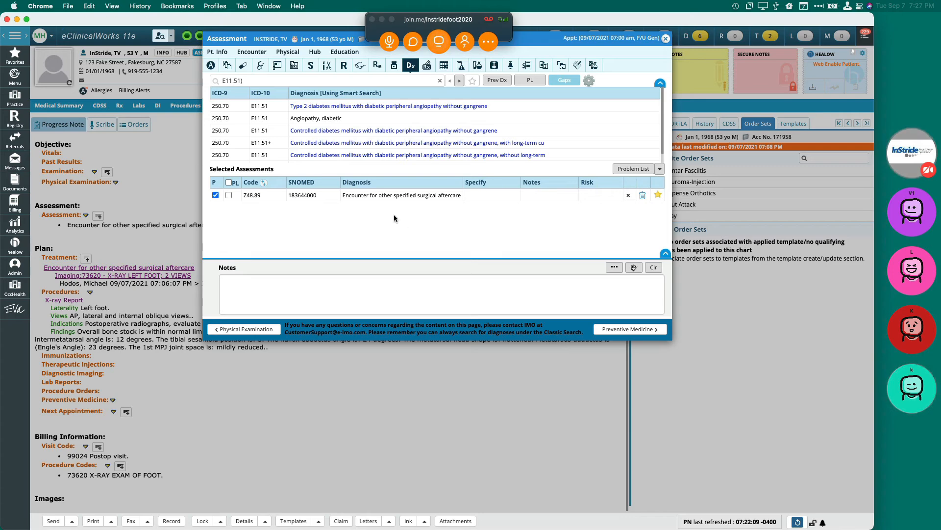
pyautogui.tripleClick(260, 84)
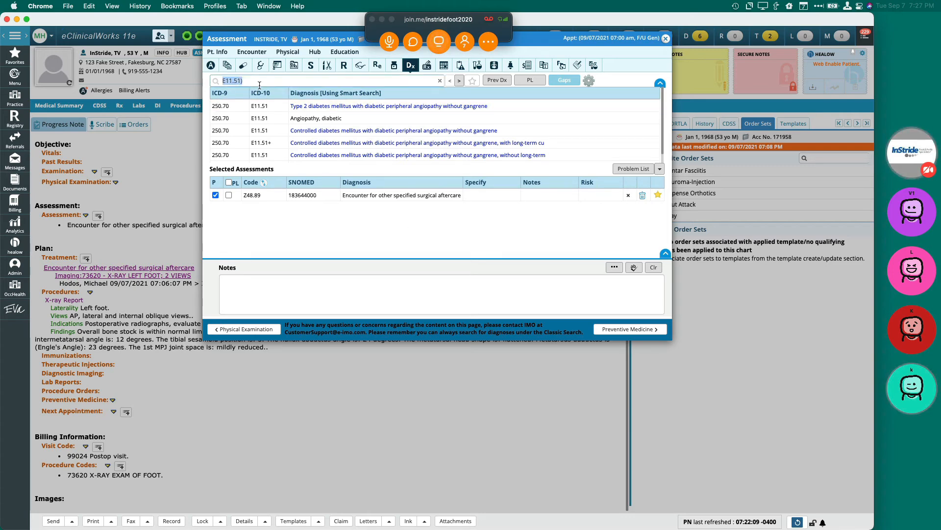
pyautogui.press('BackSpace')
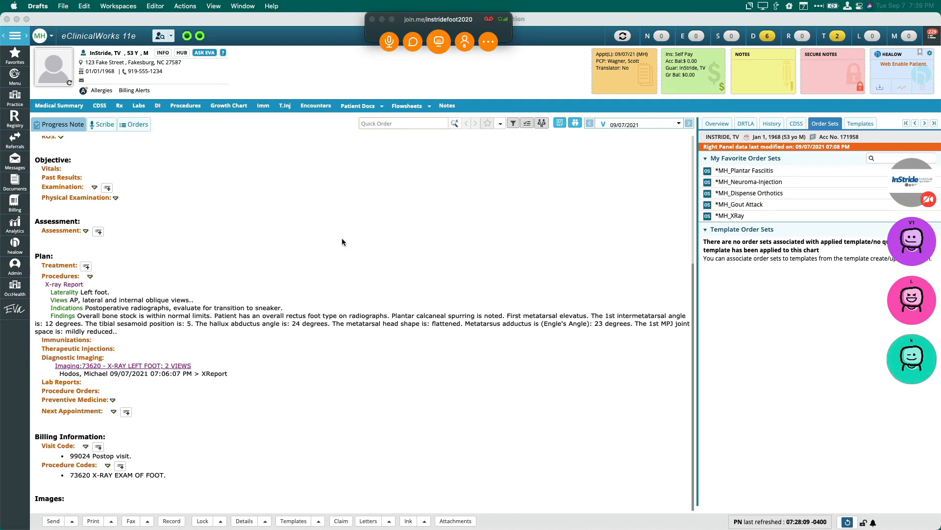
# Open the outstanding documents review list and preview the first Surgical Pathology Report dated 09/07/2021, closing it again
pyautogui.click(382, 360)
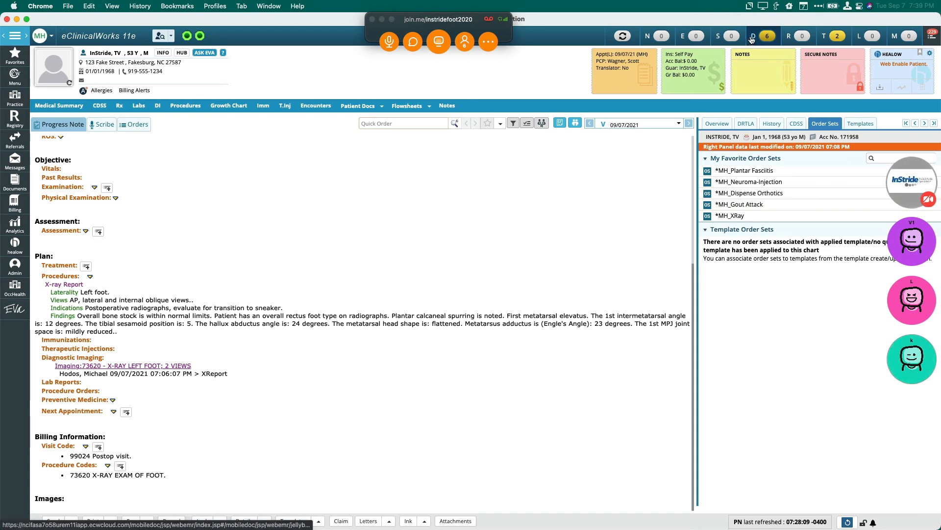
pyautogui.moveTo(859, 42)
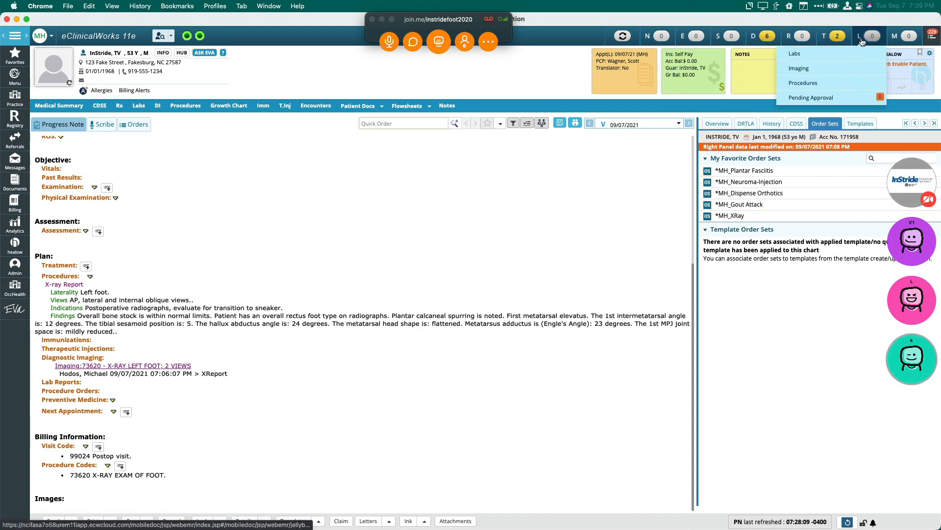
pyautogui.click(765, 37)
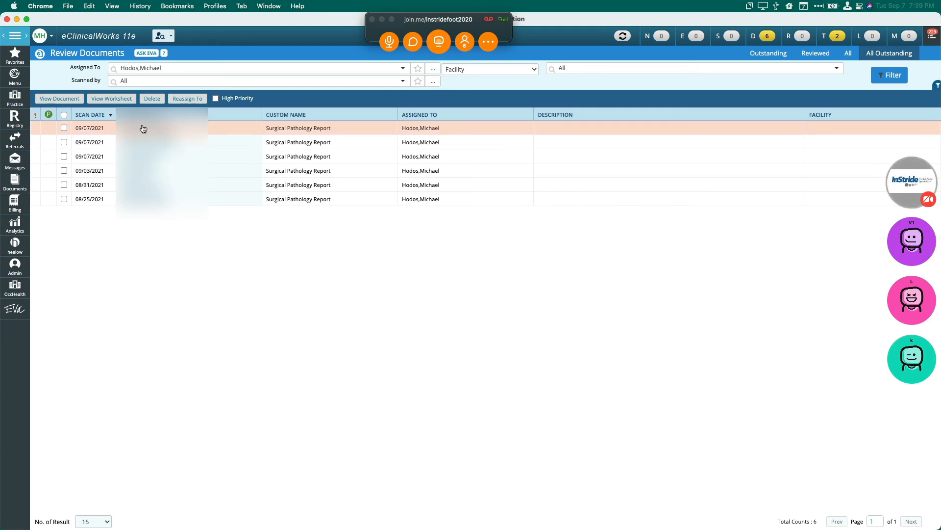
pyautogui.doubleClick(141, 127)
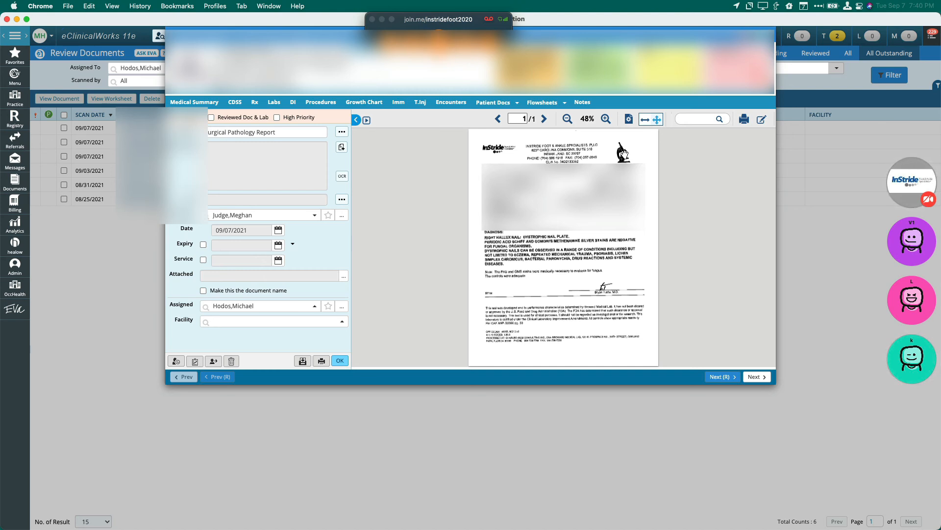
pyautogui.click(769, 38)
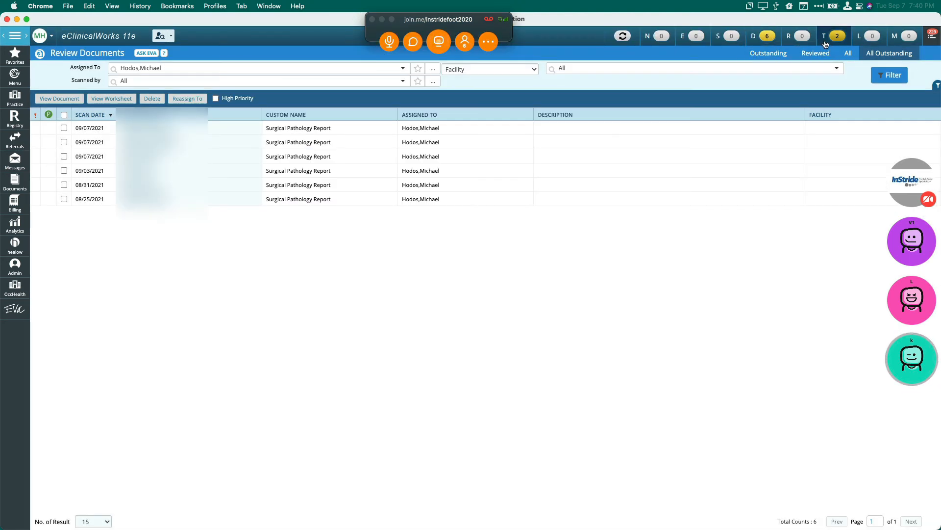
pyautogui.moveTo(827, 40)
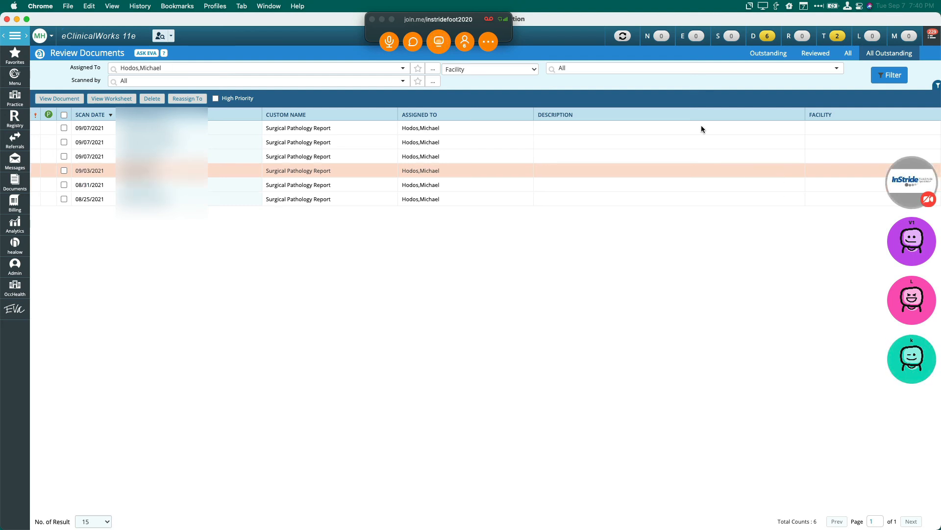
# Reopen the first Surgical Pathology Report, fit it to the page width, and read down to its diagnosis
pyautogui.doubleClick(150, 132)
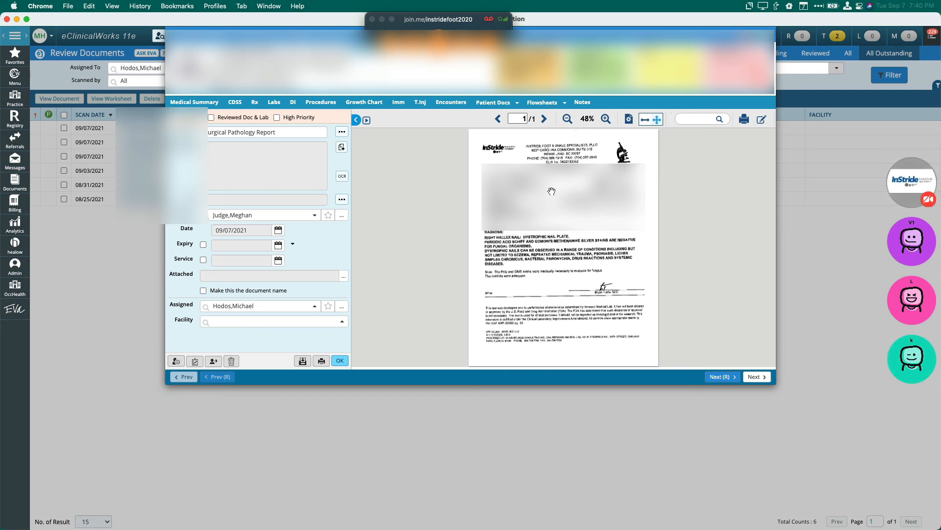
pyautogui.click(645, 121)
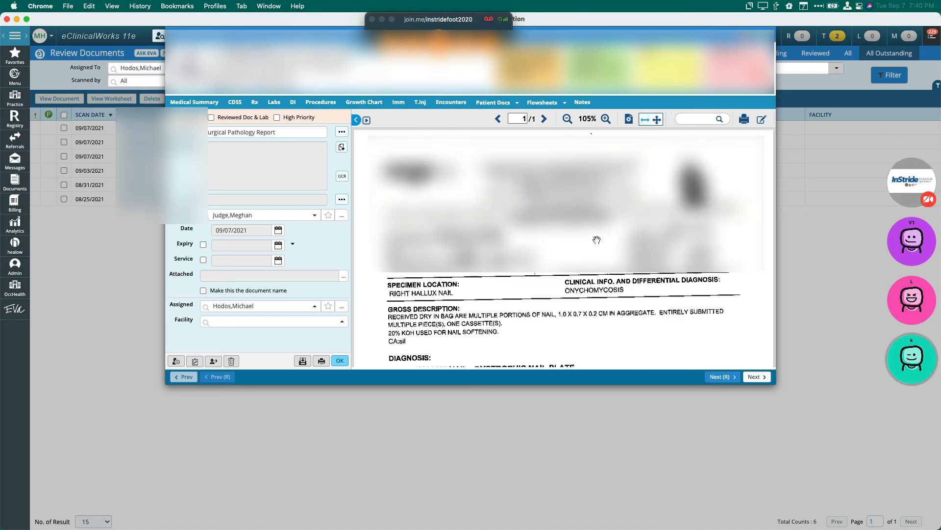
pyautogui.scroll(-5, 596, 239)
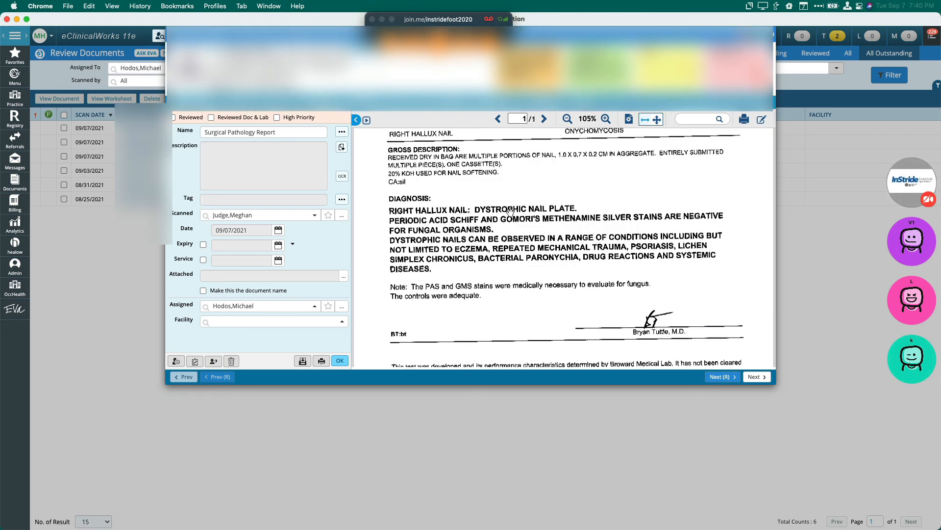
pyautogui.scroll(-2, 510, 212)
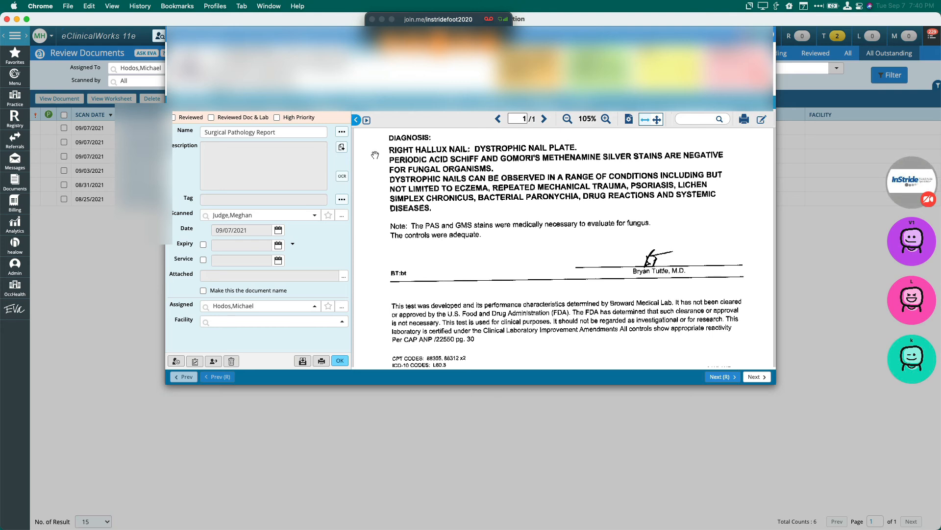
# Fill the pathology report's description notes with the saved phrase Negative fungal stain
pyautogui.click(342, 147)
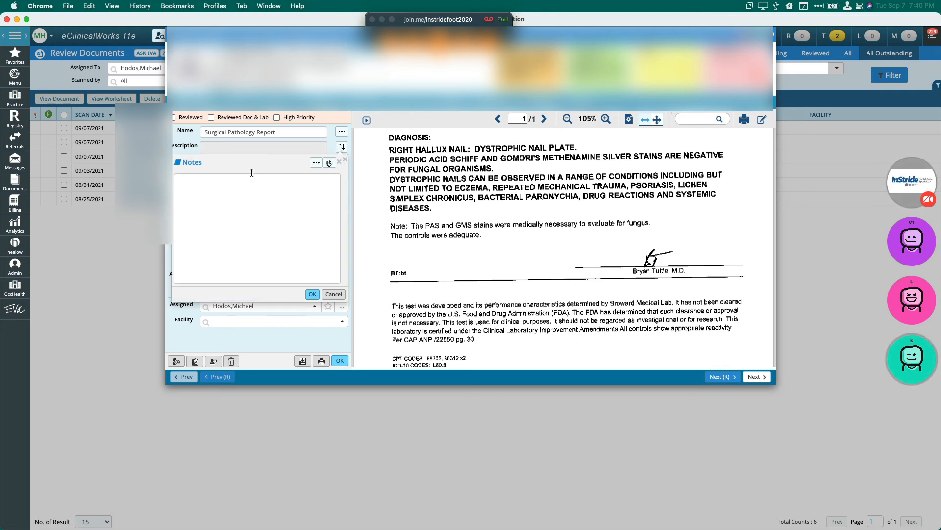
pyautogui.click(317, 163)
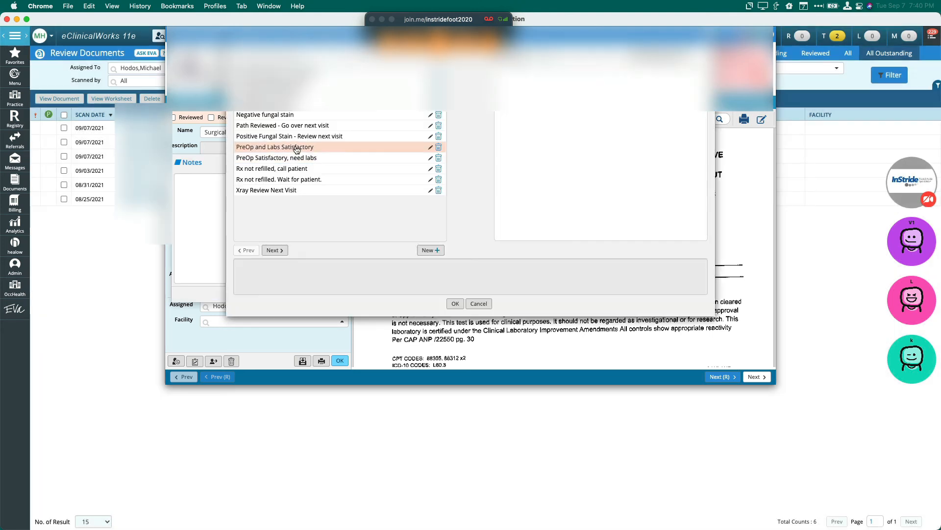
pyautogui.click(276, 116)
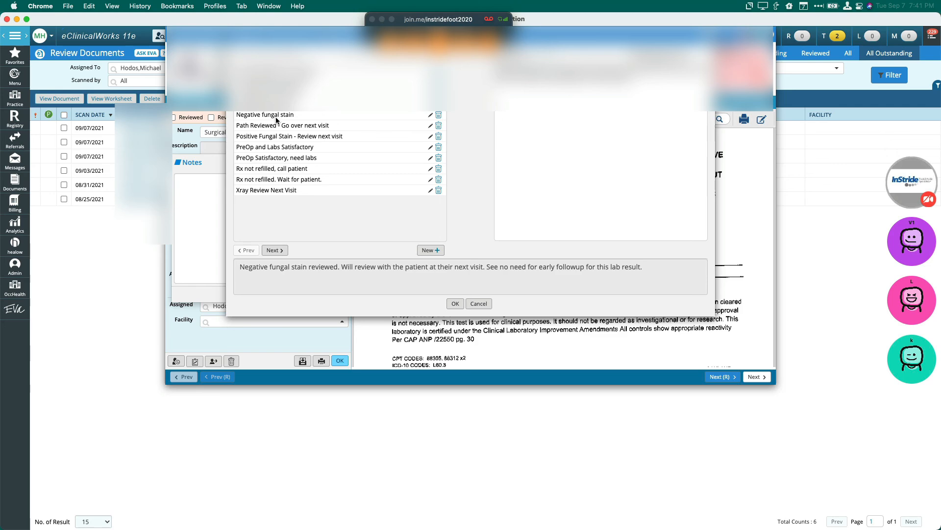
pyautogui.click(453, 304)
pyautogui.click(313, 294)
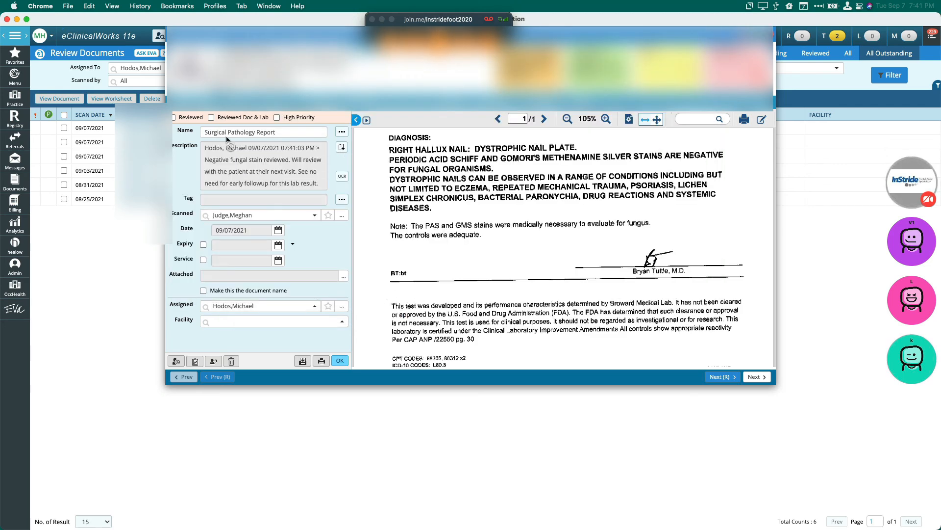
# Mark the negative stain report as Reviewed Doc & Lab, advance to the next document as reviewed, and close the document details
pyautogui.click(211, 117)
pyautogui.click(720, 376)
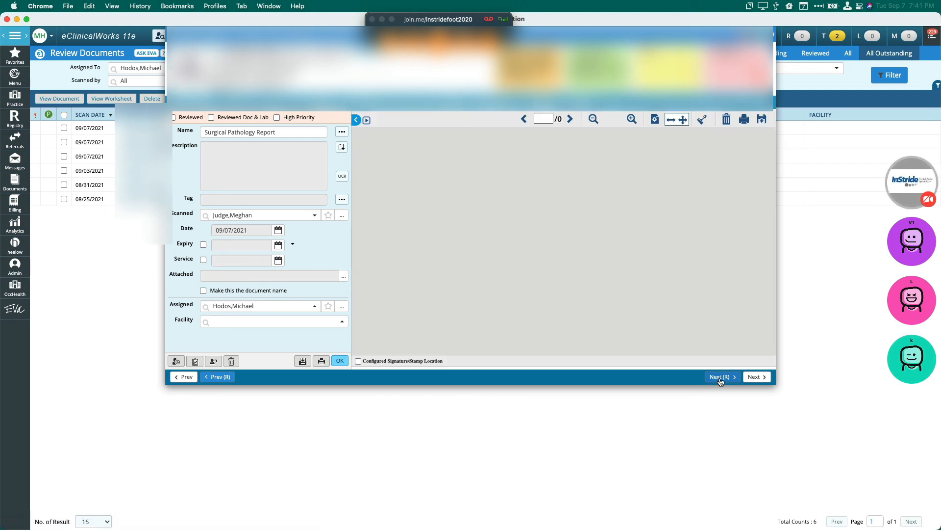
pyautogui.click(769, 39)
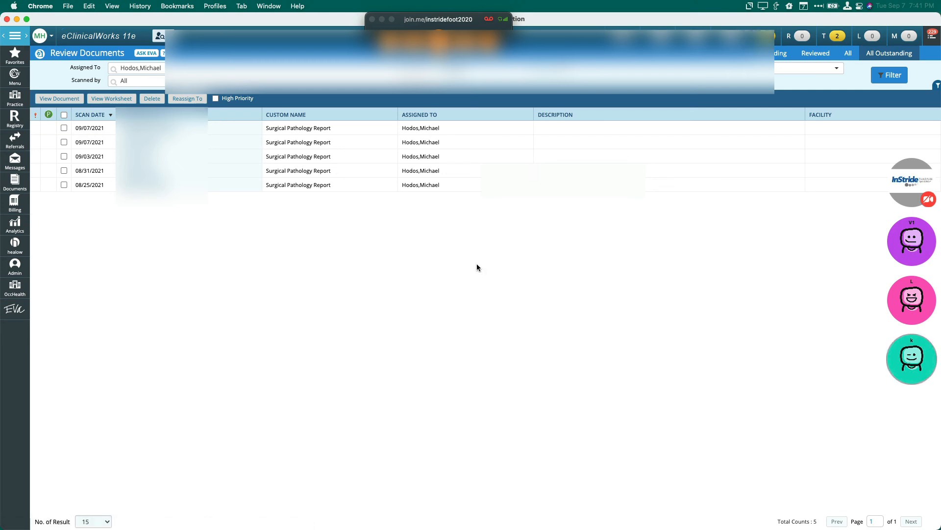
# Open the first remaining Surgical Pathology Report dated 09/07/2021, fit it to the page width, and read down through its diagnosis
pyautogui.doubleClick(154, 129)
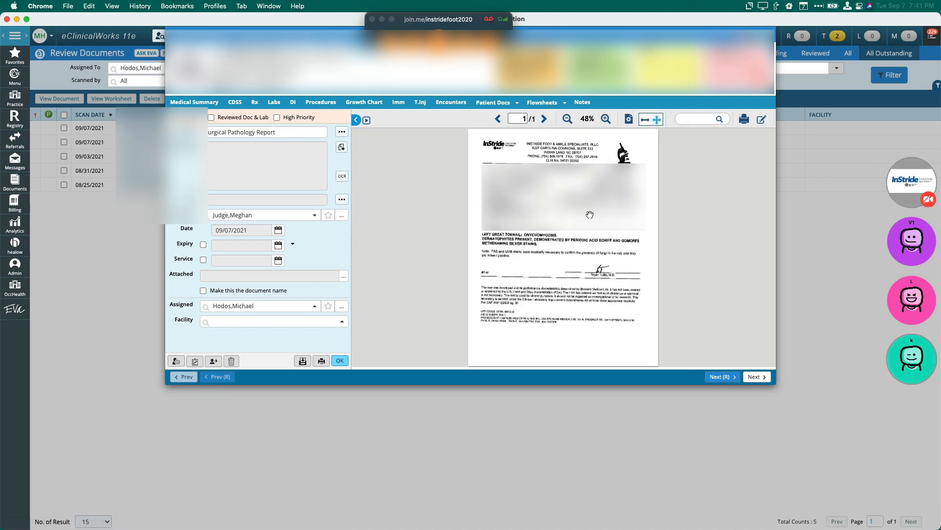
pyautogui.click(644, 121)
pyautogui.scroll(-2, 502, 272)
pyautogui.scroll(-4, 490, 289)
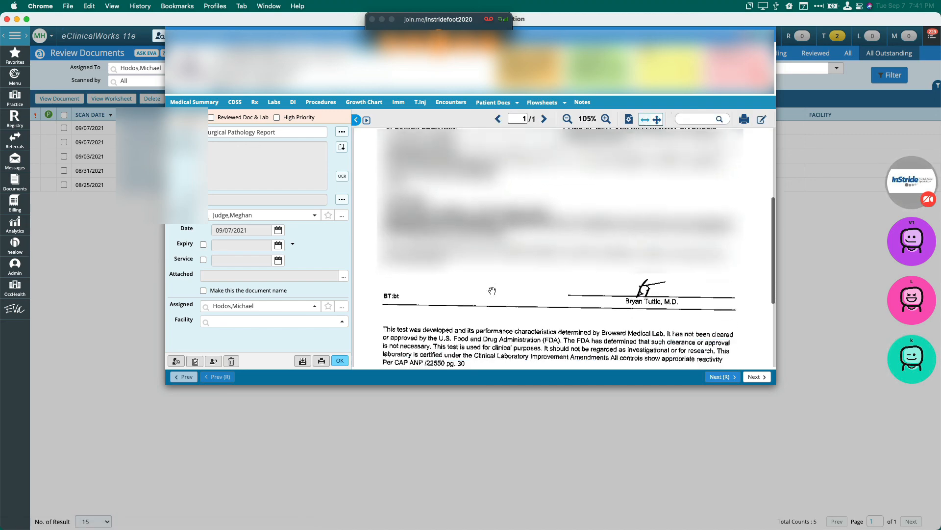
# Switch the report to annotation editing and stamp it with the assigned provider's signature
pyautogui.click(761, 119)
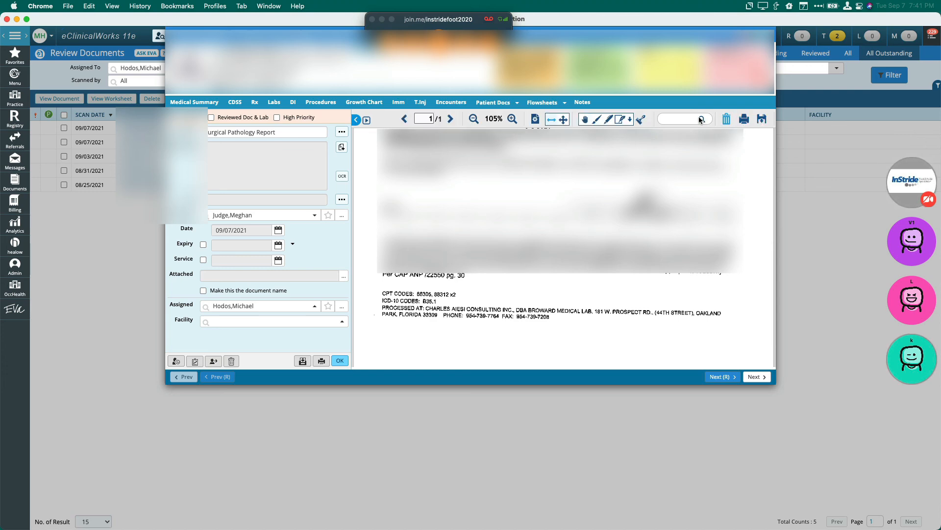
pyautogui.click(609, 120)
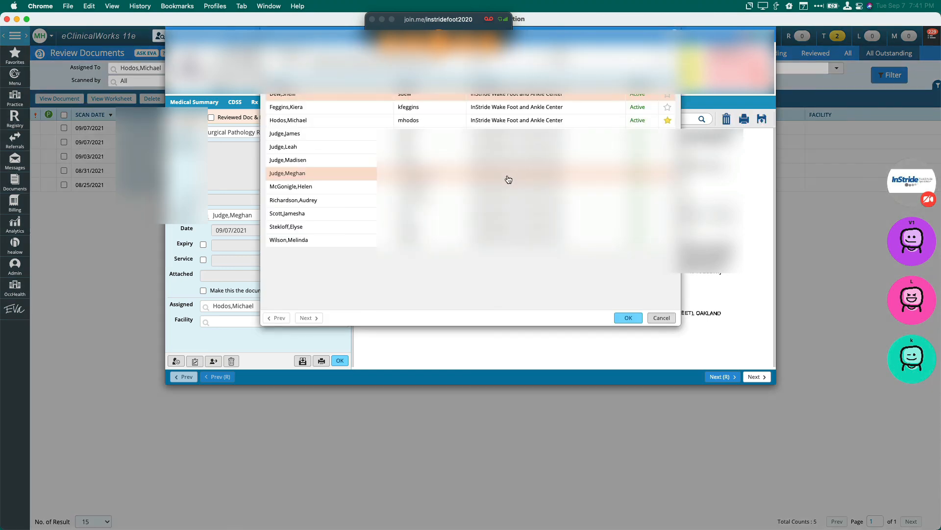
pyautogui.click(383, 121)
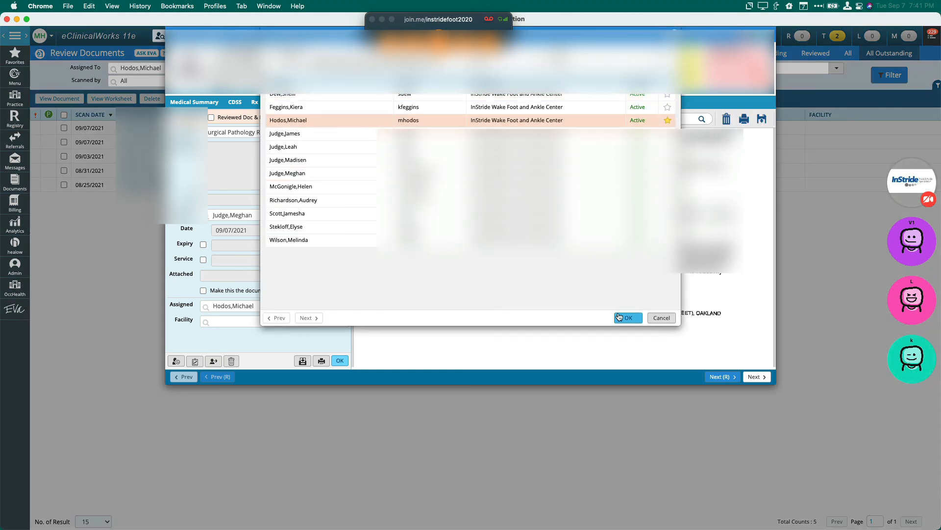
pyautogui.click(627, 318)
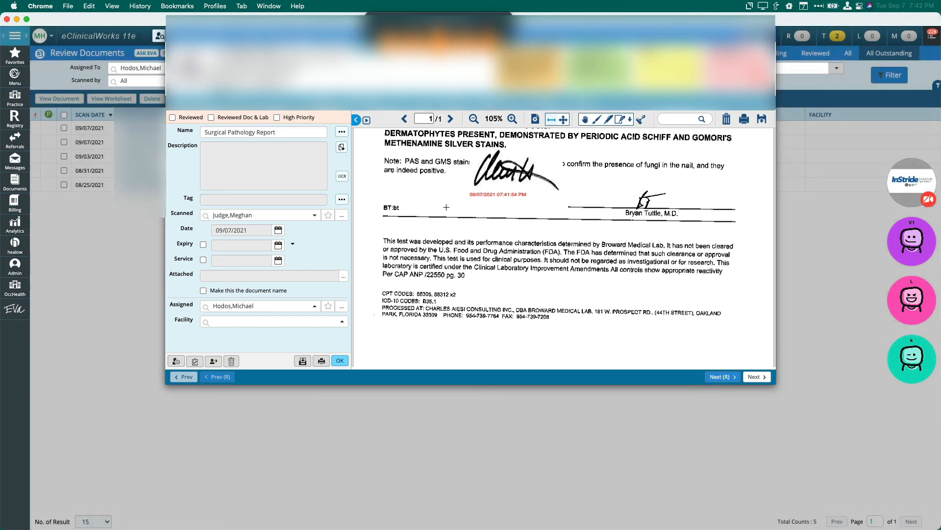
# Add the text annotation "Will review with patient at their visit." below the signature stamp on the report
pyautogui.click(447, 208)
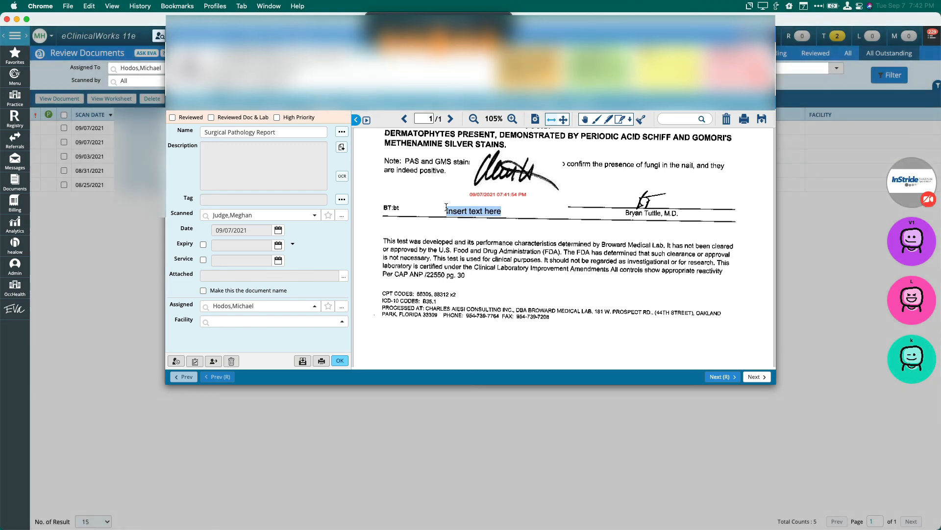
pyautogui.write('Will review with ')
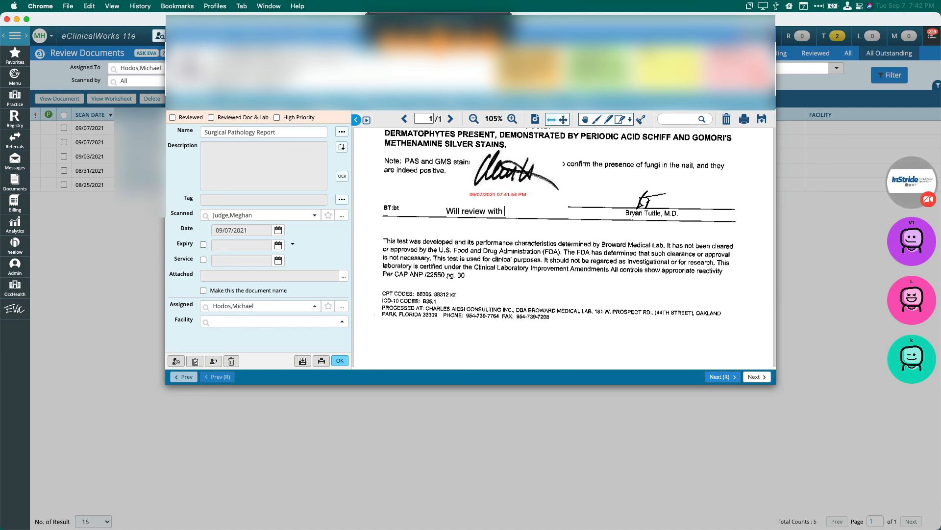
pyautogui.write('patient at their visit.')
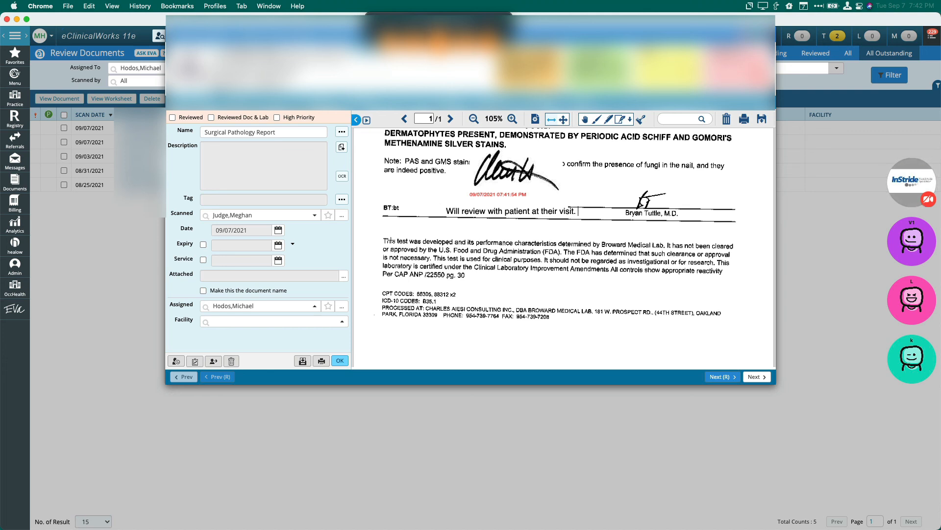
# Open the saved keyword phrases for the report's description notes
pyautogui.click(342, 148)
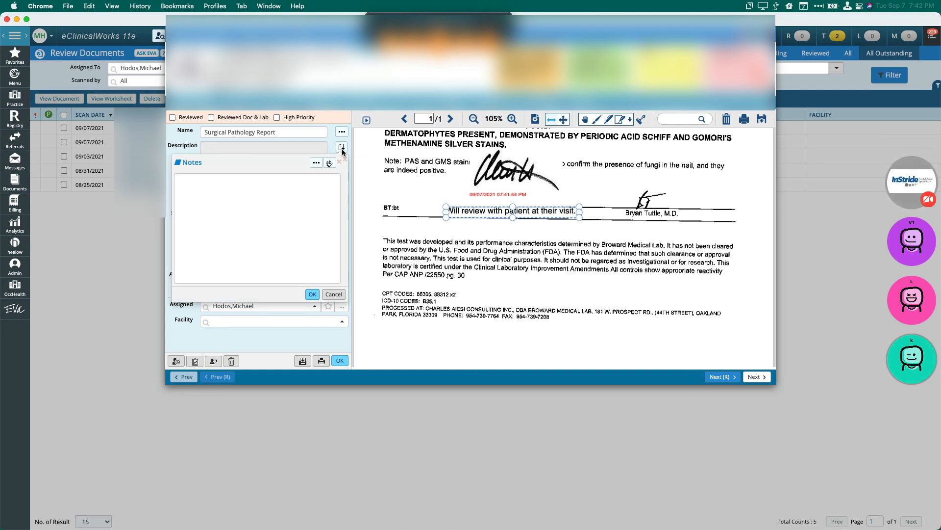
pyautogui.click(316, 162)
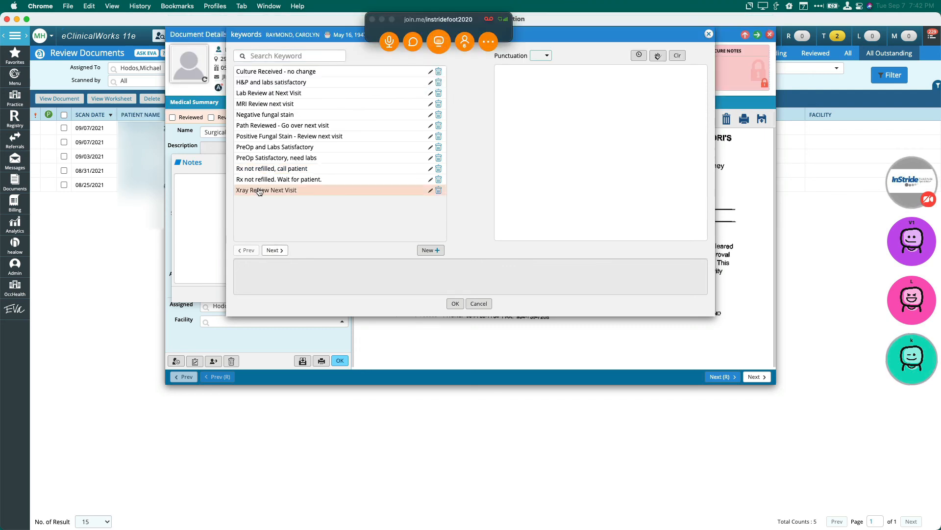
# Examine the name and notes fields used for creating a new keyword phrase, and cancel without adding one
pyautogui.click(428, 251)
pyautogui.click(334, 99)
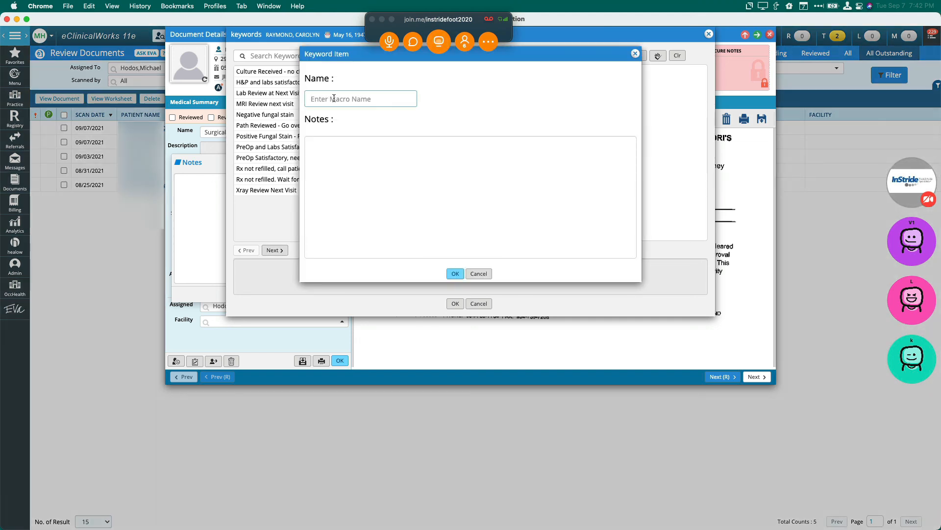
pyautogui.click(356, 172)
pyautogui.click(476, 274)
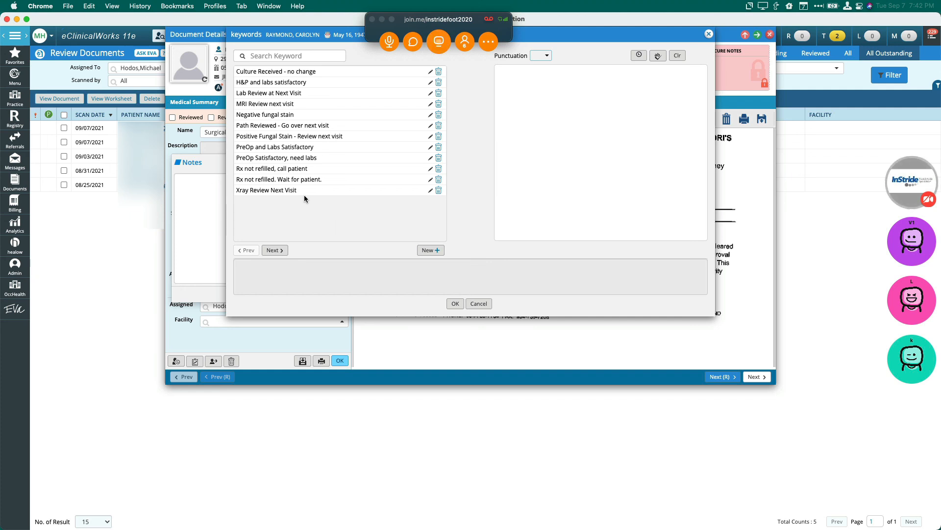
# Insert the saved phrase Positive Fungal Stain - Review next visit into the report's description notes
pyautogui.click(261, 136)
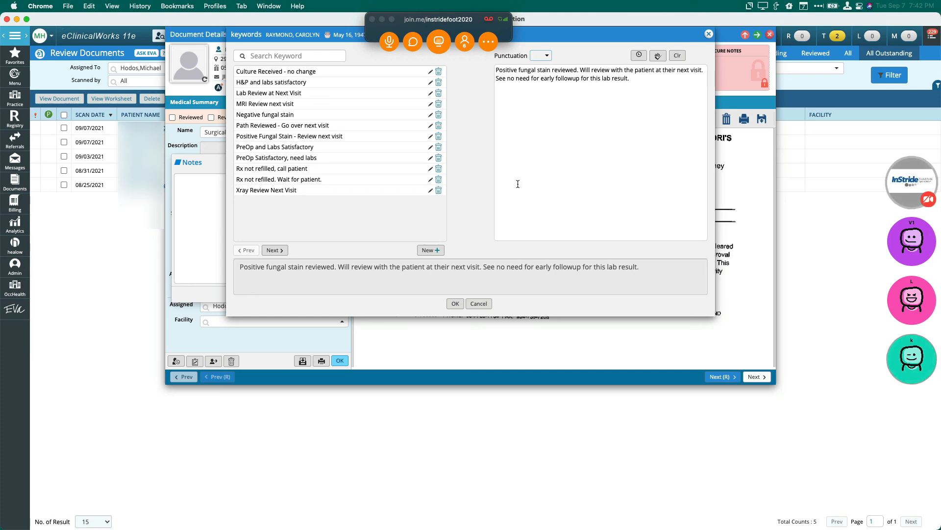
pyautogui.click(455, 303)
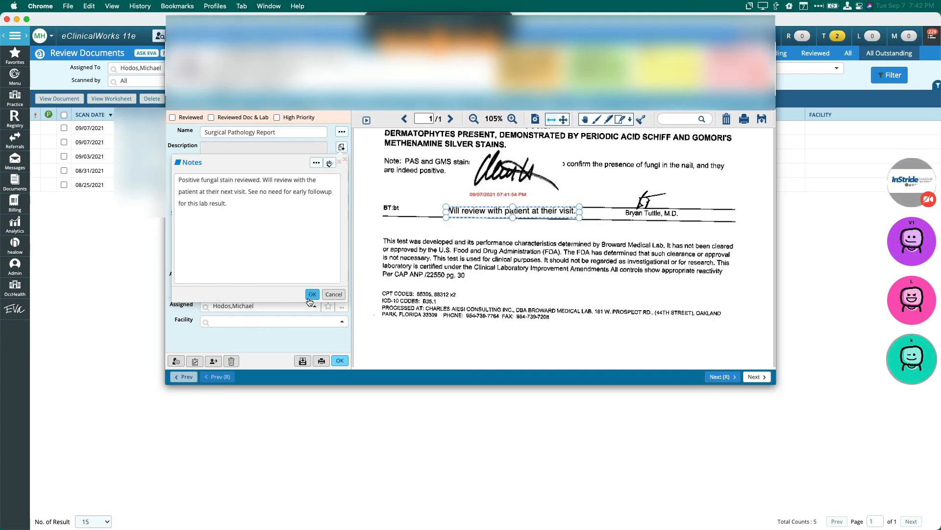
pyautogui.click(310, 295)
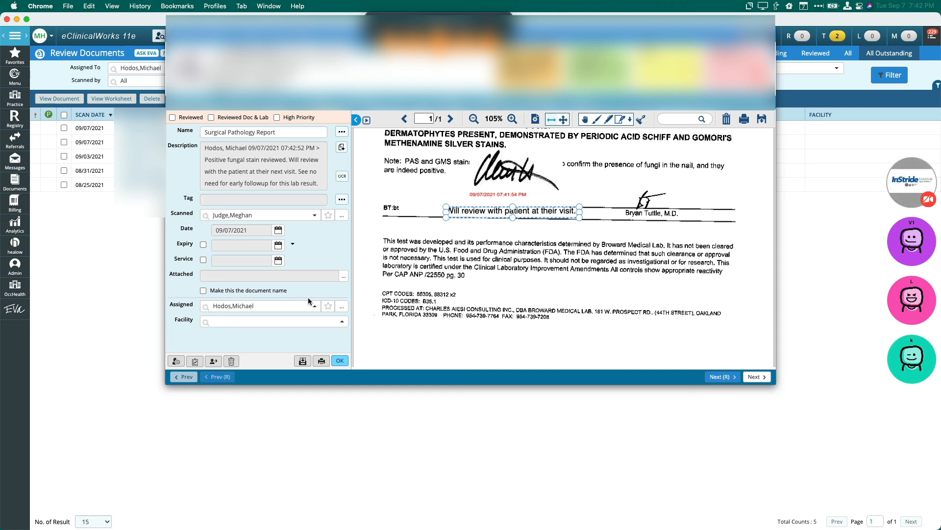
# Mark the signed positive stain report as Reviewed Doc & Lab, move on as reviewed, and return to the outstanding documents list
pyautogui.click(211, 118)
pyautogui.click(727, 378)
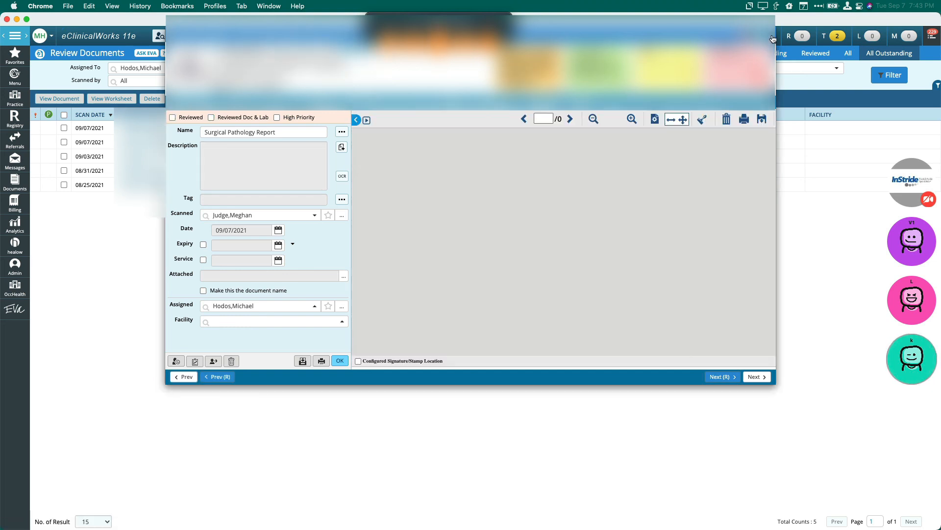
pyautogui.click(773, 39)
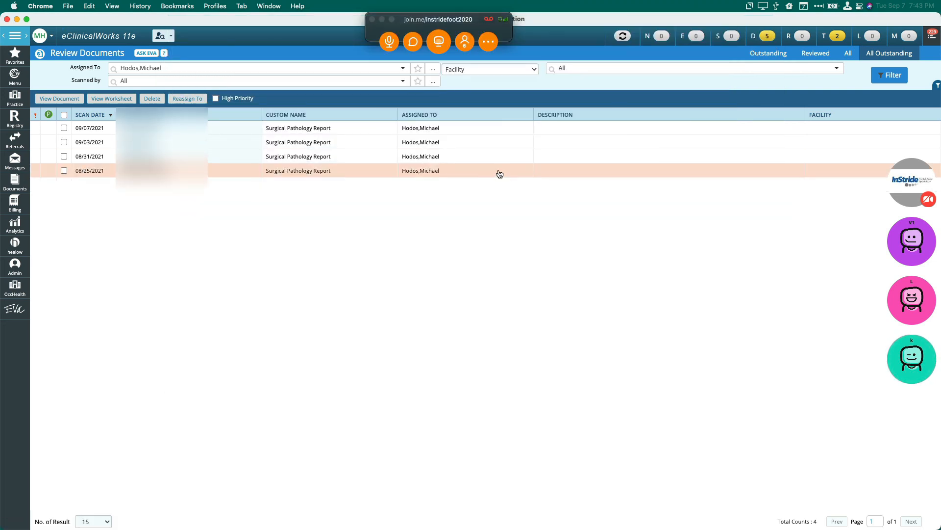